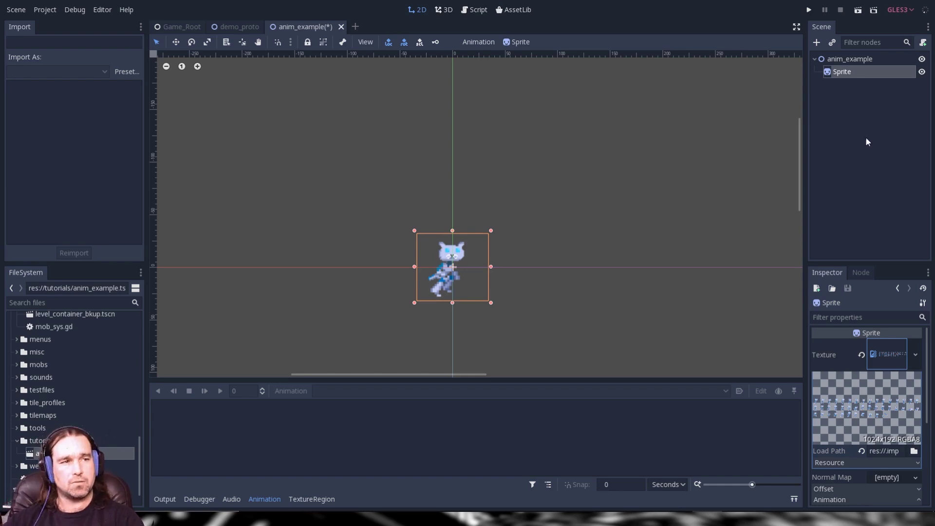
Step: Add an AnimationPlayer child node under the anim_example root, picked from Recent
left_click(847, 59)
left_click(817, 43)
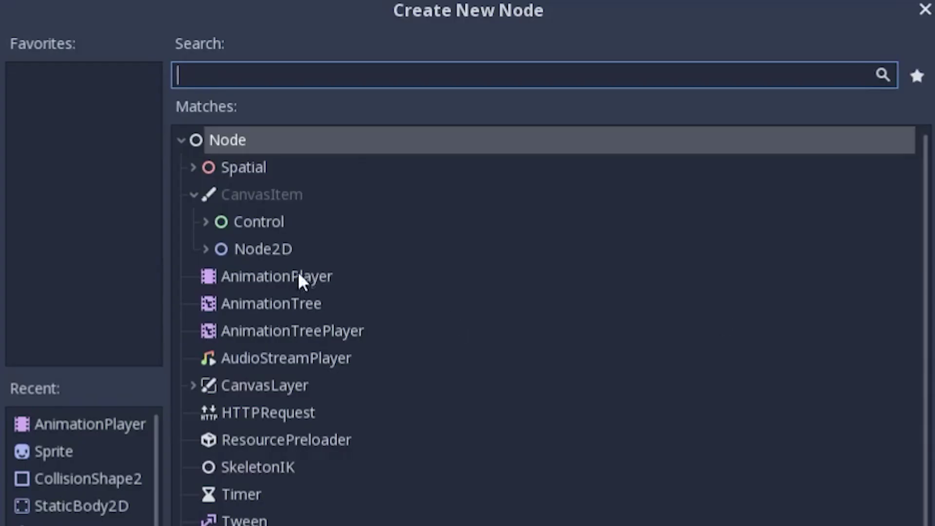
left_click(103, 423)
key("Return")
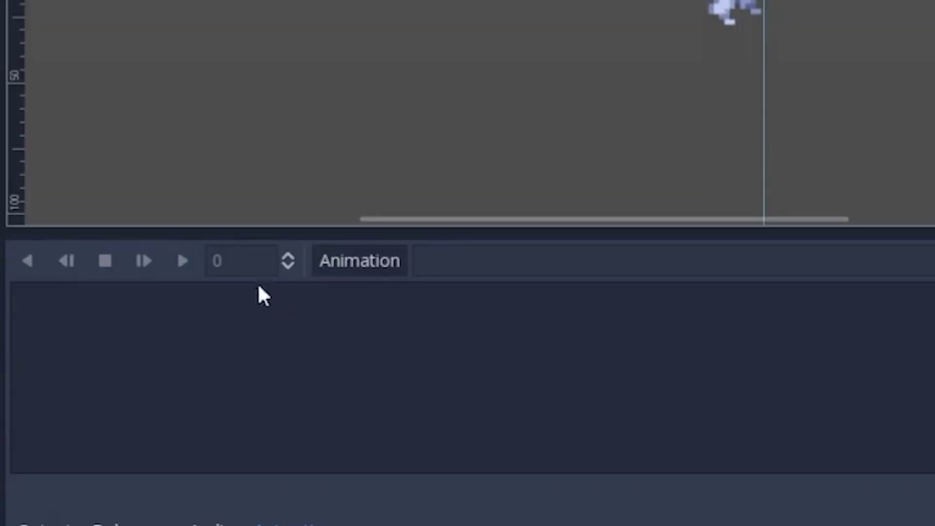
Step: Create a new animation named 'run' in the AnimationPlayer
left_click(361, 262)
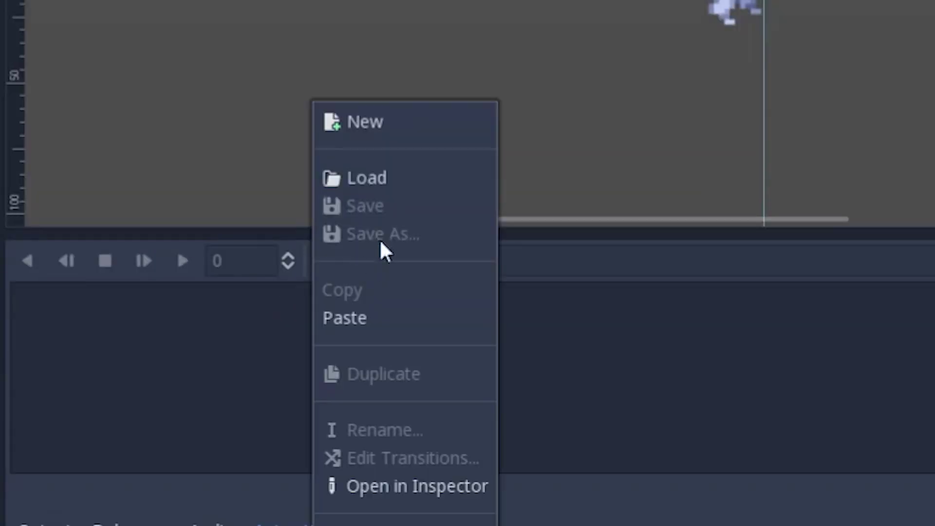
left_click(380, 124)
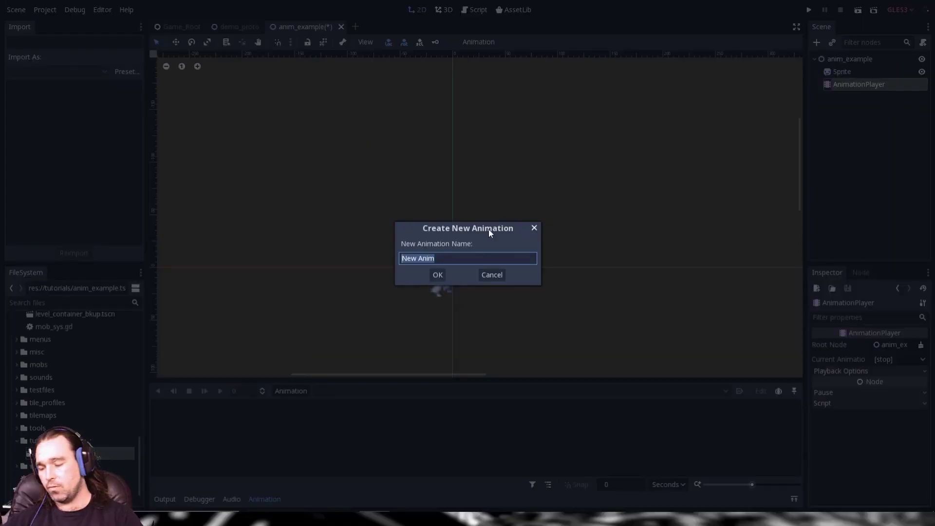
type("run")
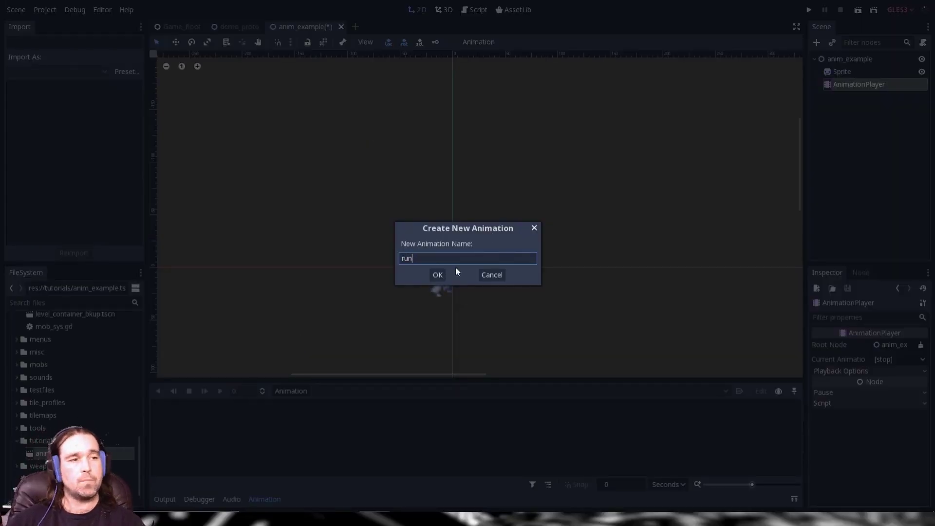
left_click(437, 275)
Step: Select the Sprite and find its Inspector Animation section, with Hframes at 16
left_click(841, 71)
scroll(872, 414, "down", 2)
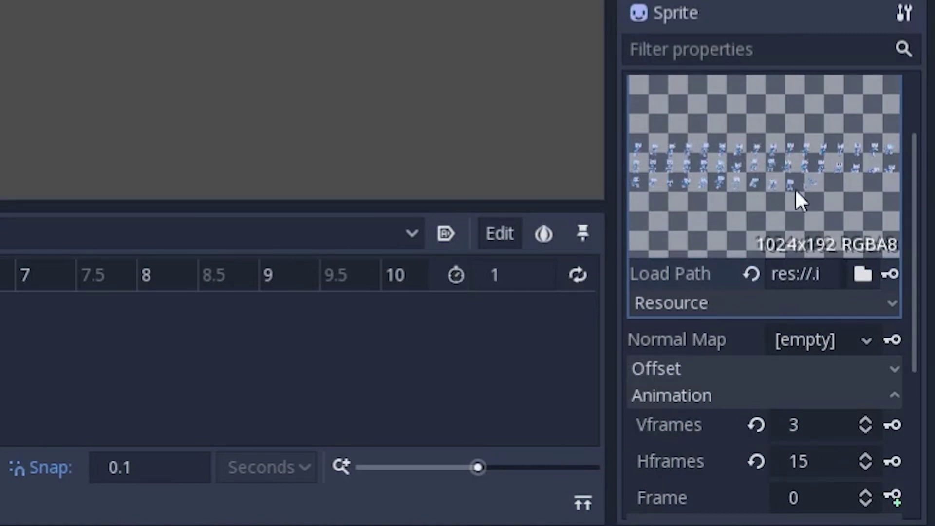
scroll(813, 192, "up", 2)
scroll(802, 269, "down", 2)
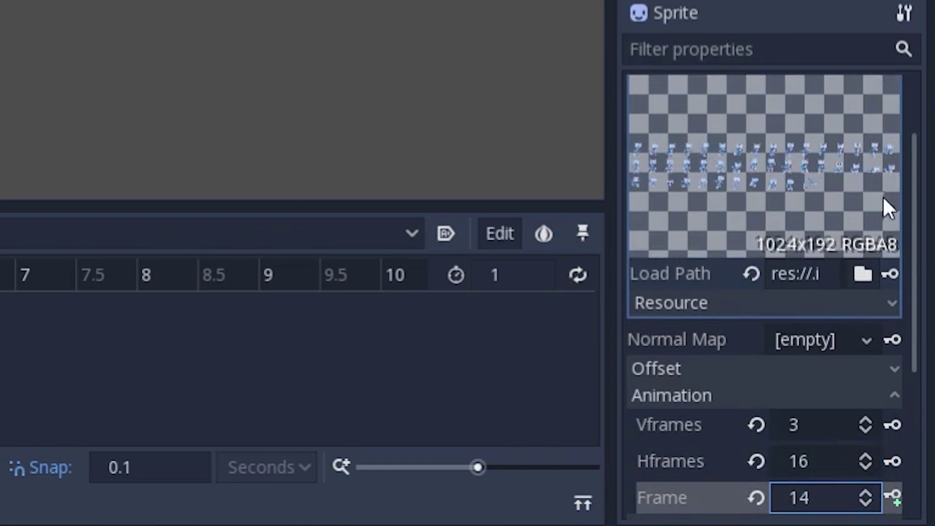
scroll(883, 198, "down", 2)
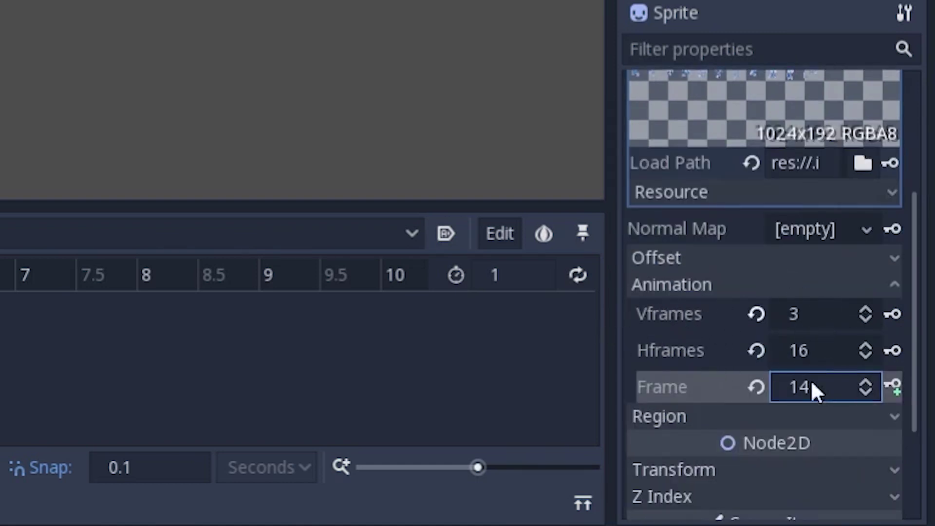
scroll(864, 385, "up", 14)
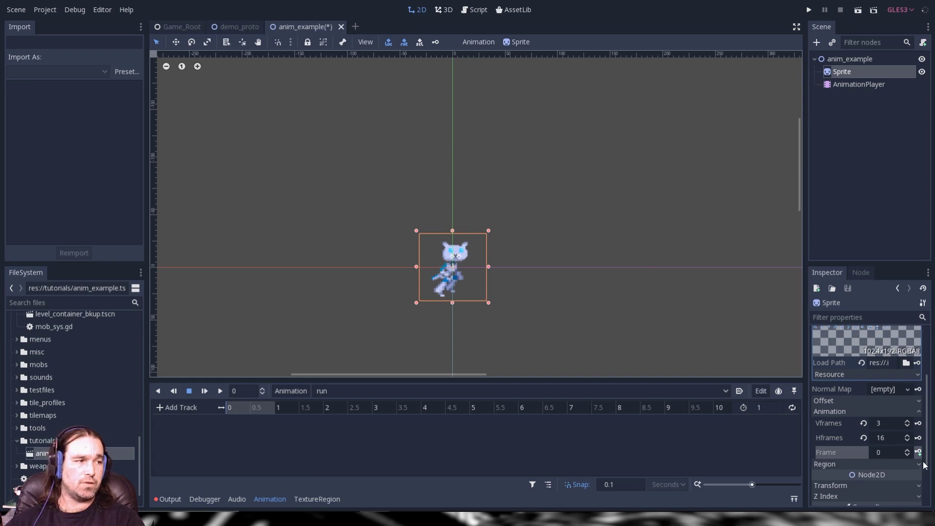
Step: Create the Sprite Frame track in the run animation, then undo its first key
left_click(855, 86)
left_click(833, 73)
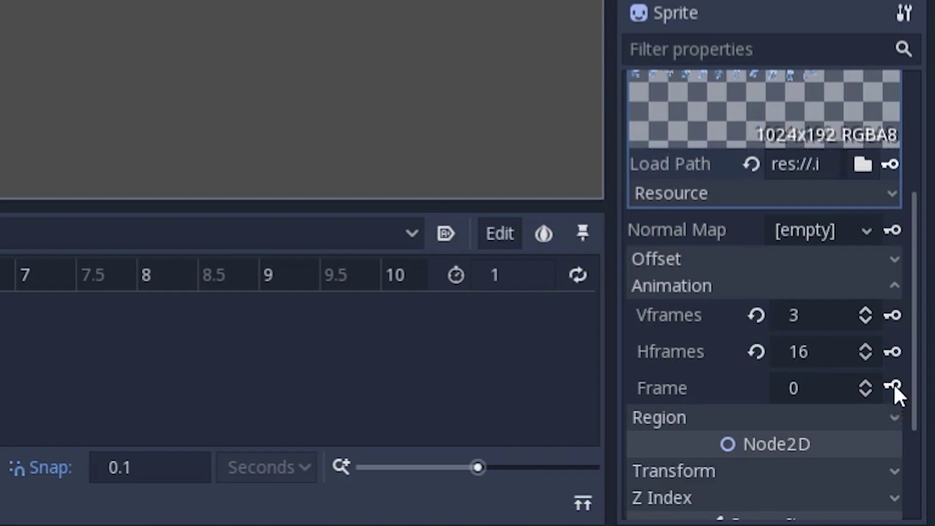
left_click(893, 384)
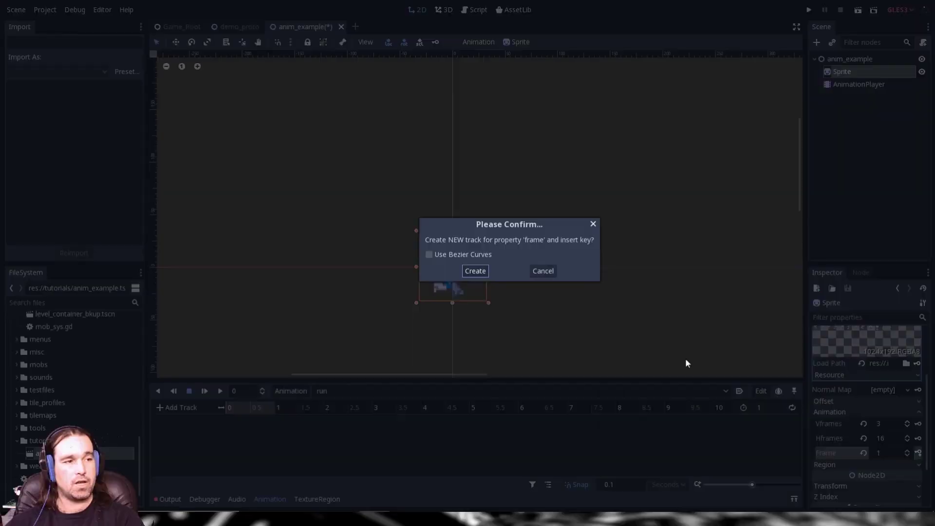
left_click(477, 271)
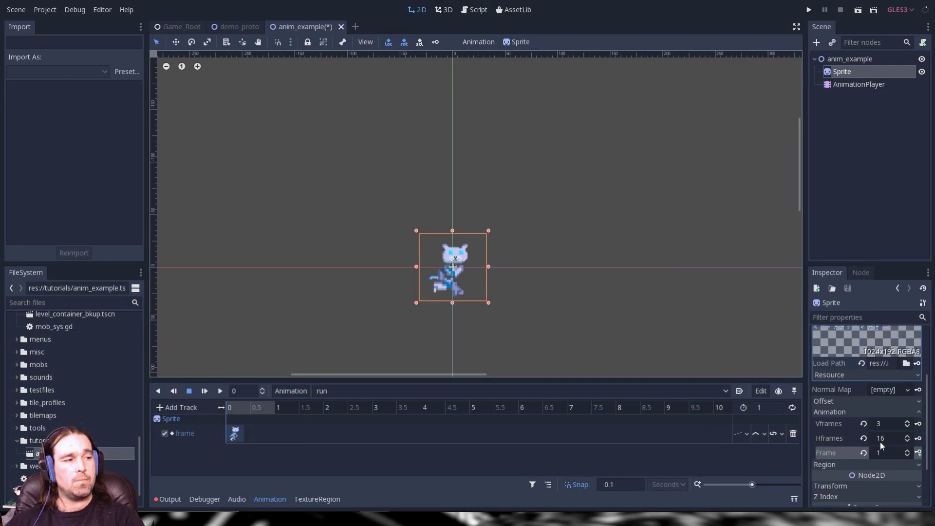
key("ctrl+z")
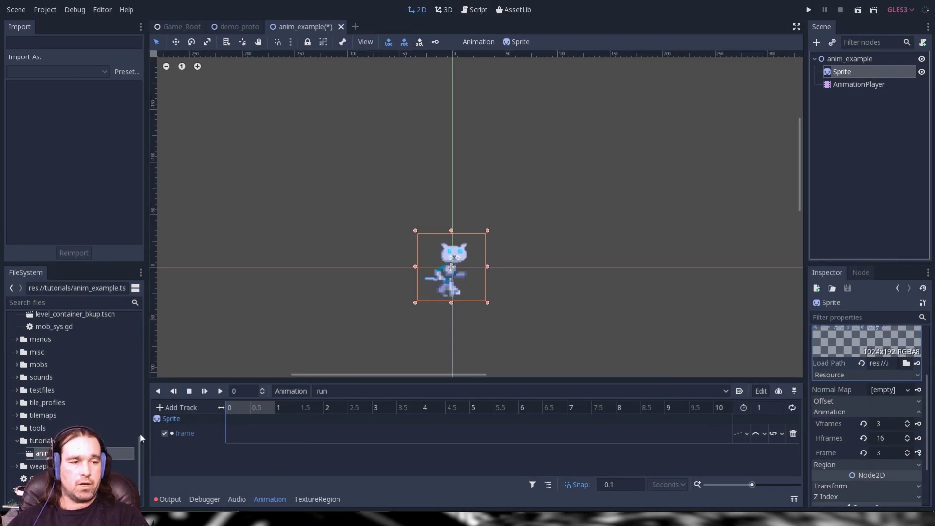
left_click(223, 434)
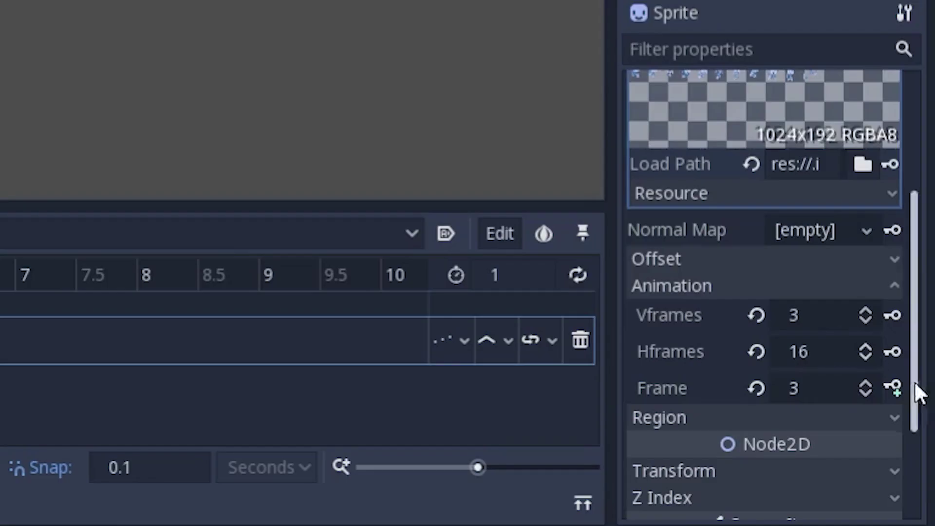
Step: Set Frame to 1 and insert successive frame keys along the timeline
left_click(824, 386)
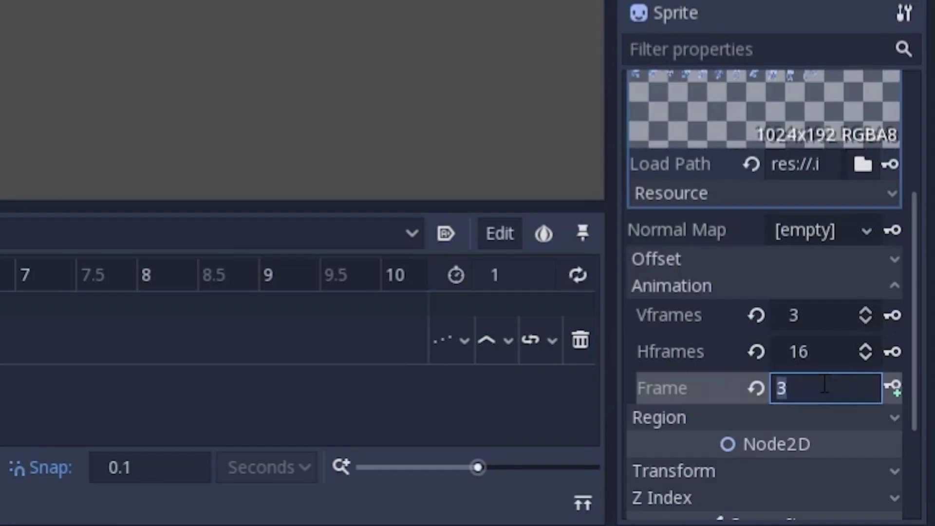
type("1")
key("Return")
left_click(897, 387)
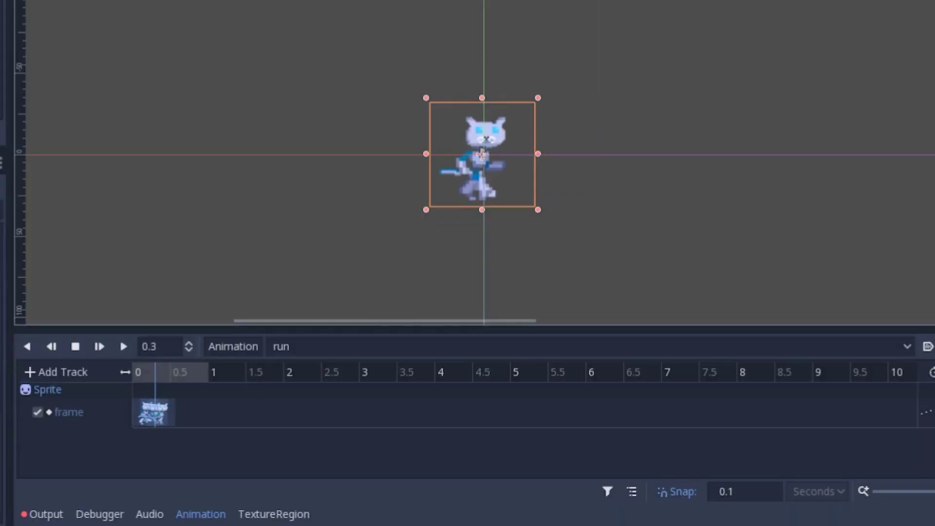
left_click(918, 453)
left_click(918, 452)
left_click(918, 453)
left_click(917, 453)
left_click(918, 453)
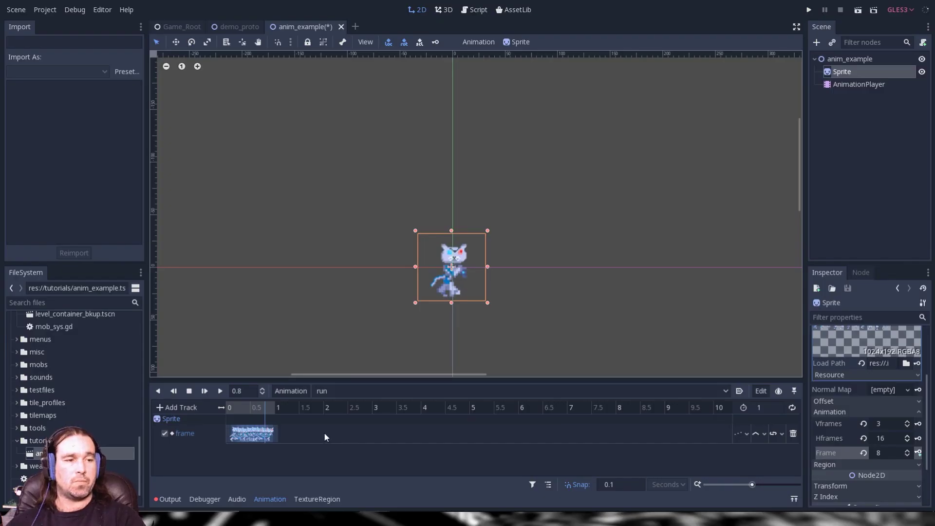
left_click(323, 434)
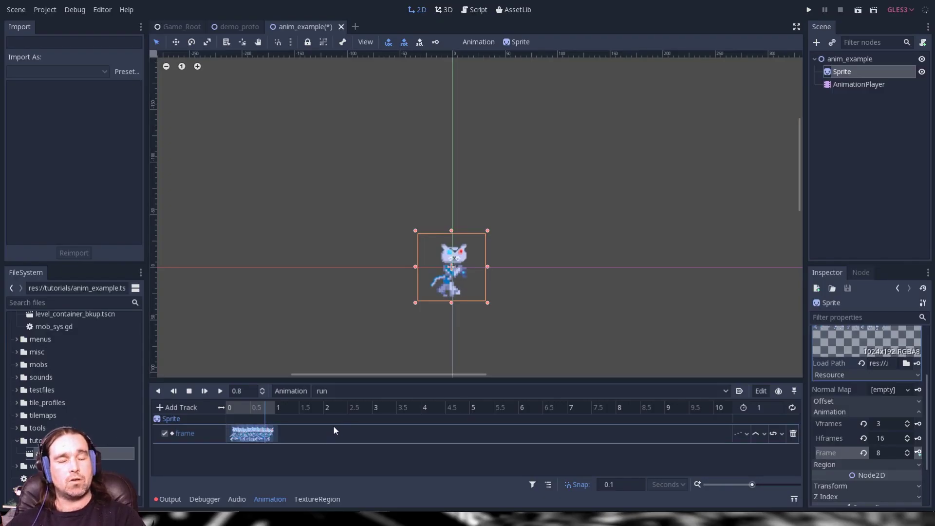
scroll(834, 361, "up", 2)
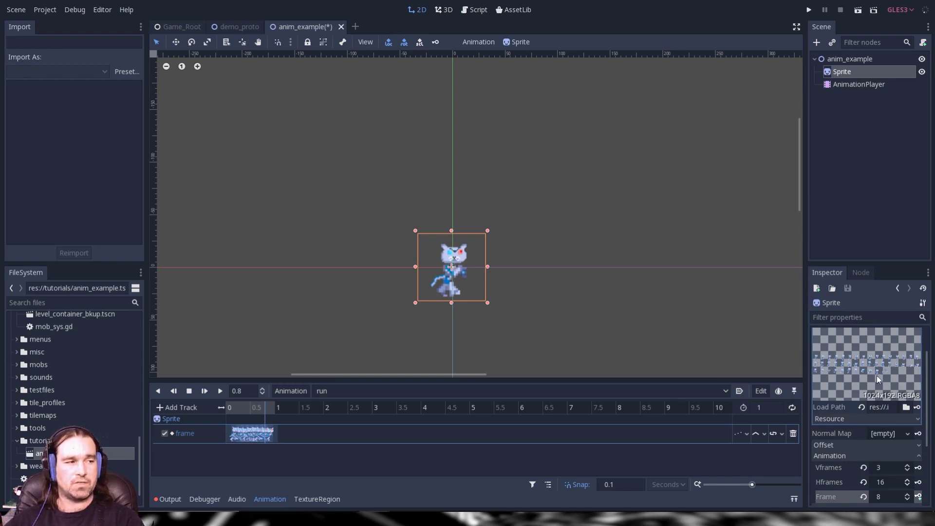
Step: Select all keys on the frame track and move the playhead to 1 second
left_click(344, 436)
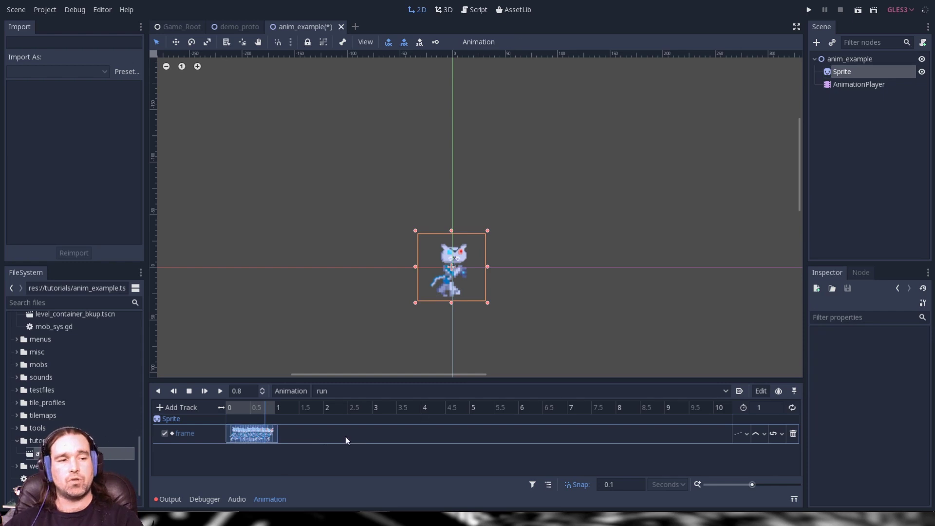
left_click_drag(312, 424, 235, 442)
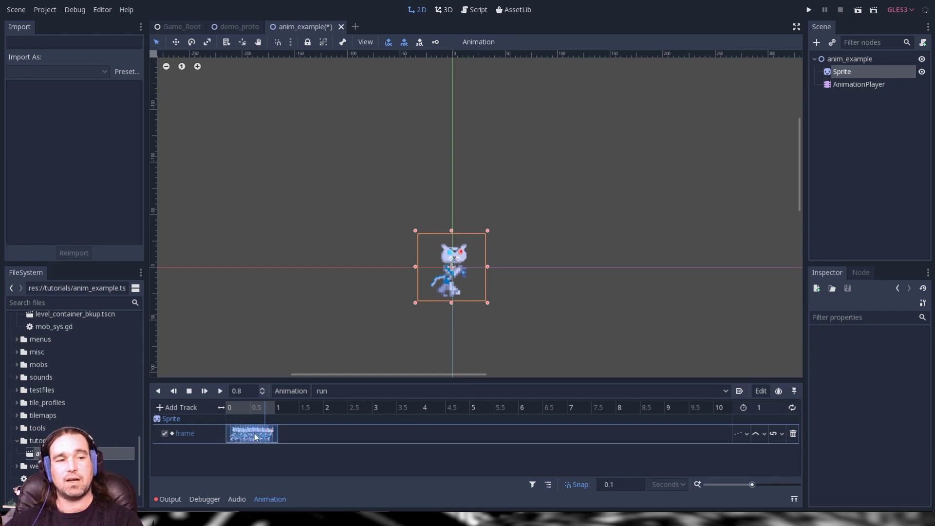
right_click(254, 433)
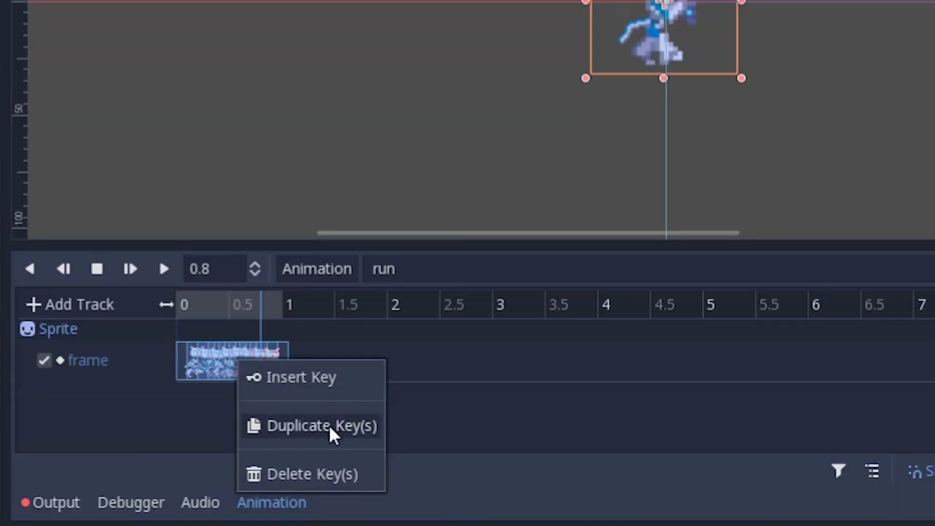
left_click(472, 341)
left_click(288, 302)
Step: Duplicate the run animation as 'run (copy)'
left_click(323, 272)
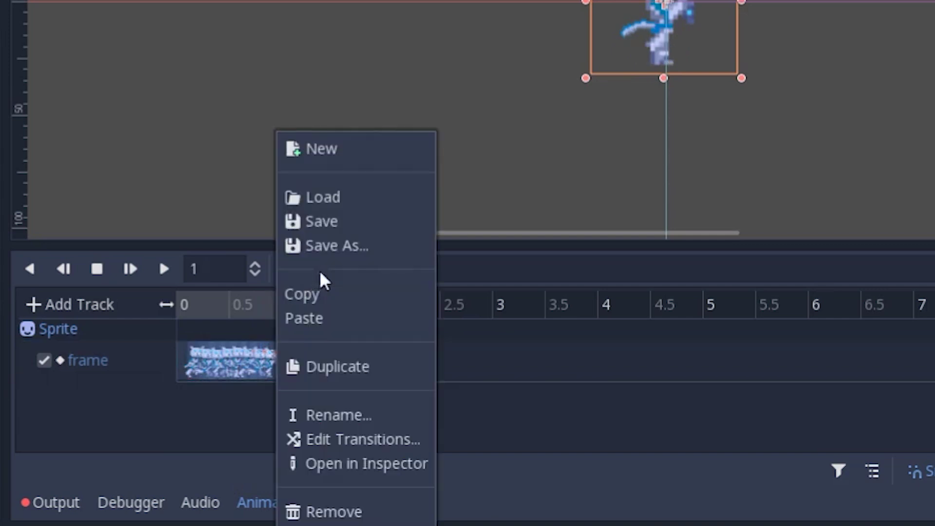
left_click(354, 375)
left_click(475, 273)
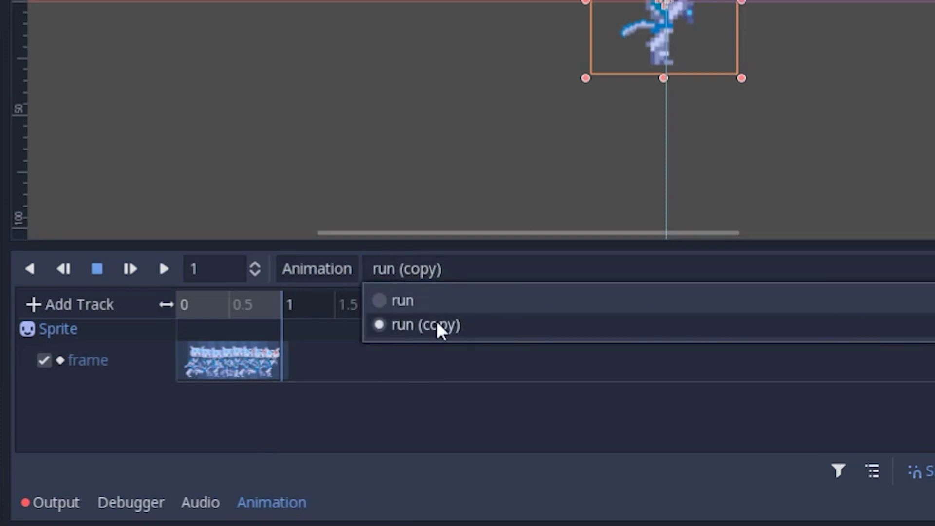
left_click(316, 269)
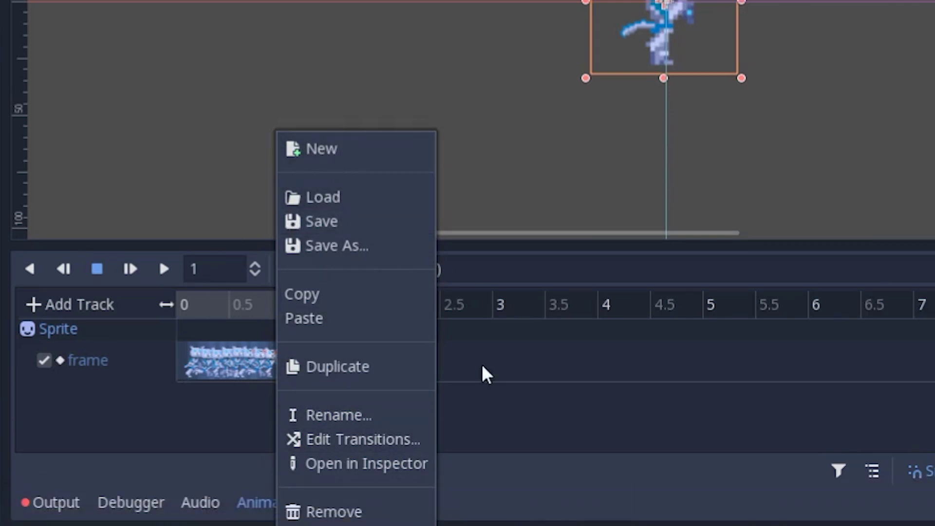
left_click(508, 363)
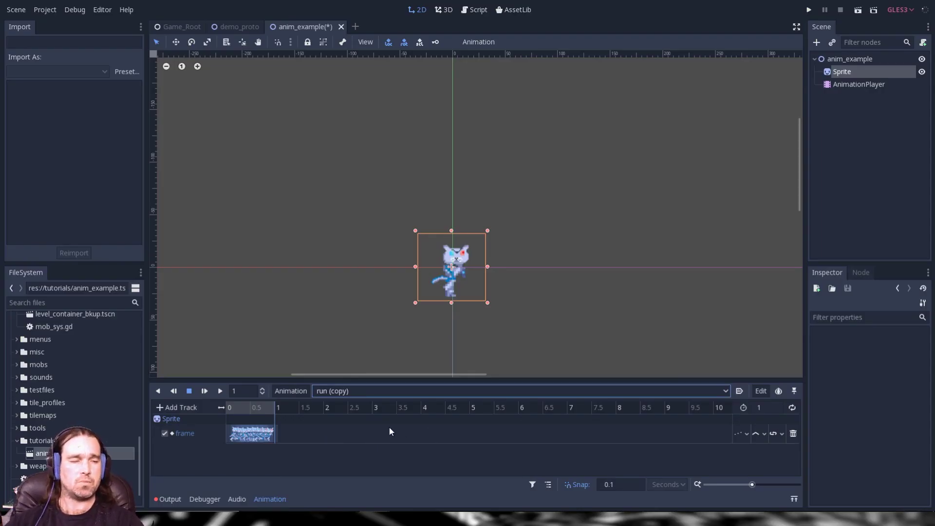
left_click(391, 427)
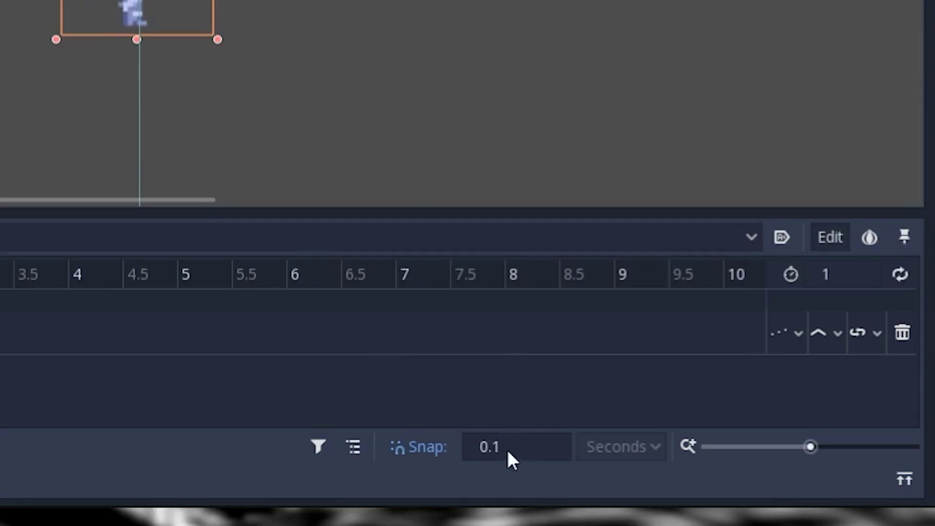
left_click(616, 484)
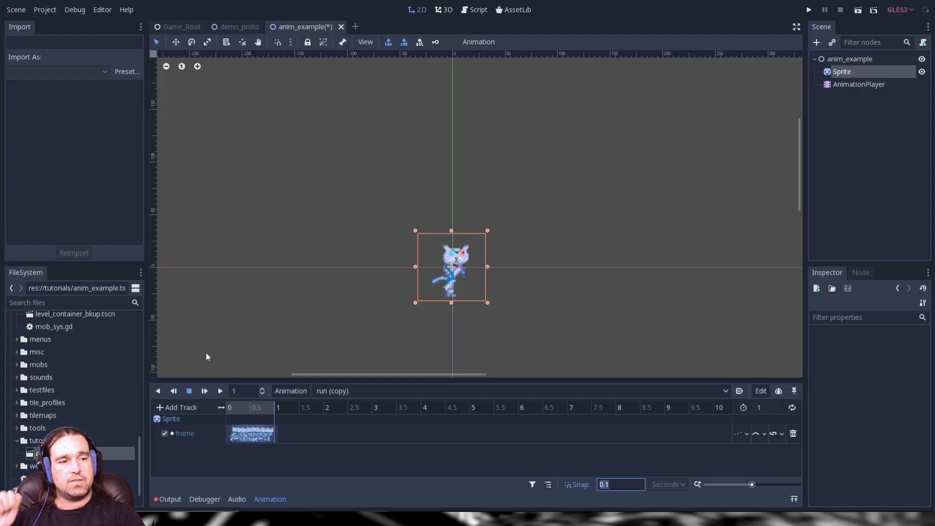
left_click(258, 404)
left_click(263, 388)
left_click(262, 389)
left_click(262, 389)
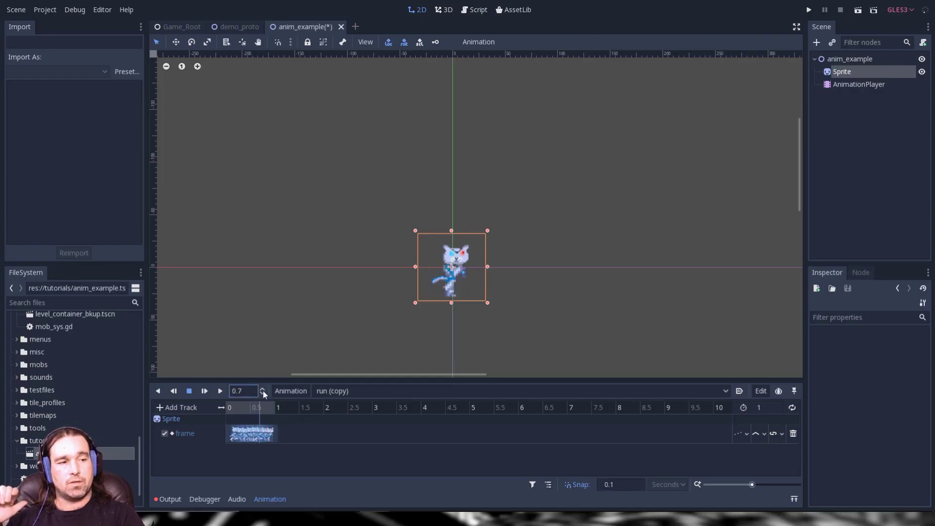
left_click(758, 407)
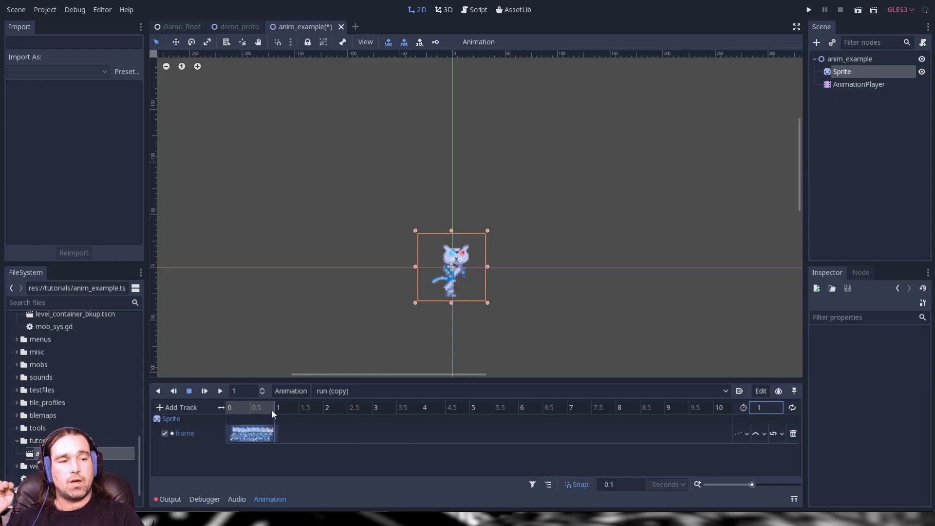
left_click_drag(272, 411, 244, 409)
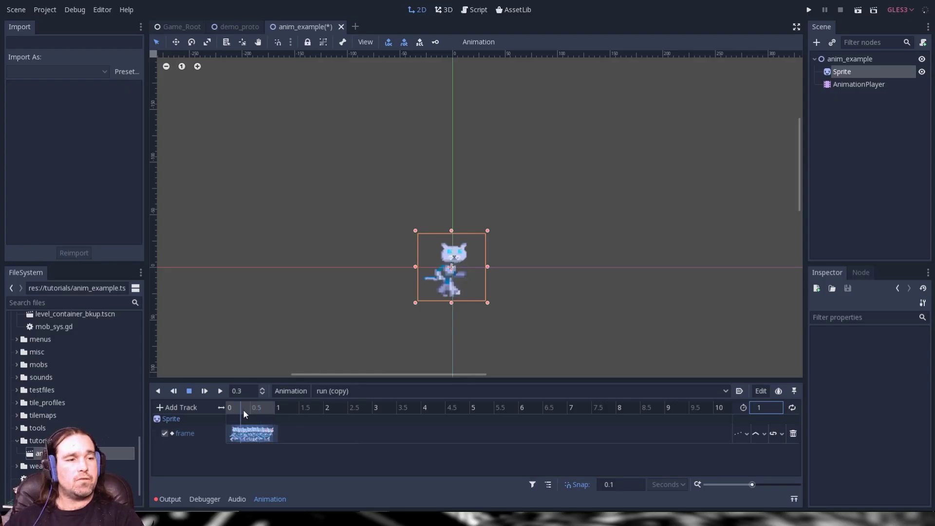
left_click(746, 434)
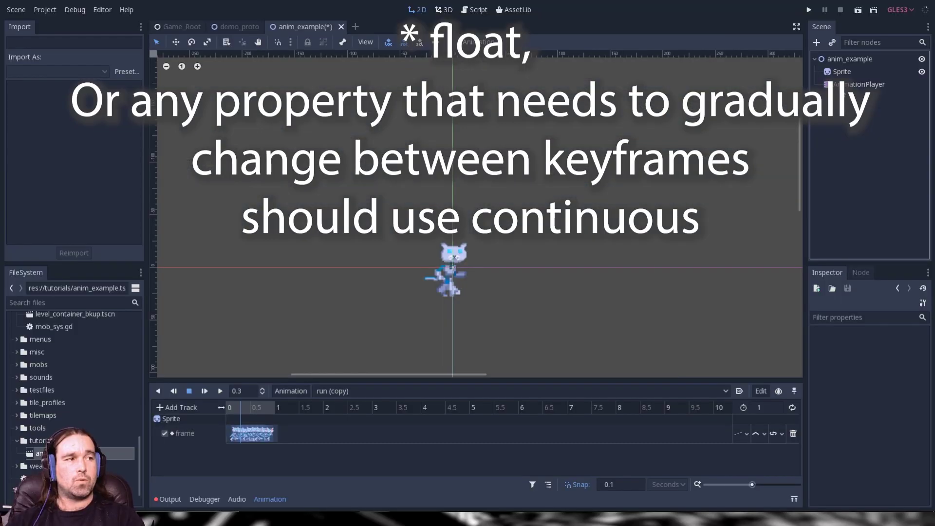
left_click(847, 59)
key("ctrl+a")
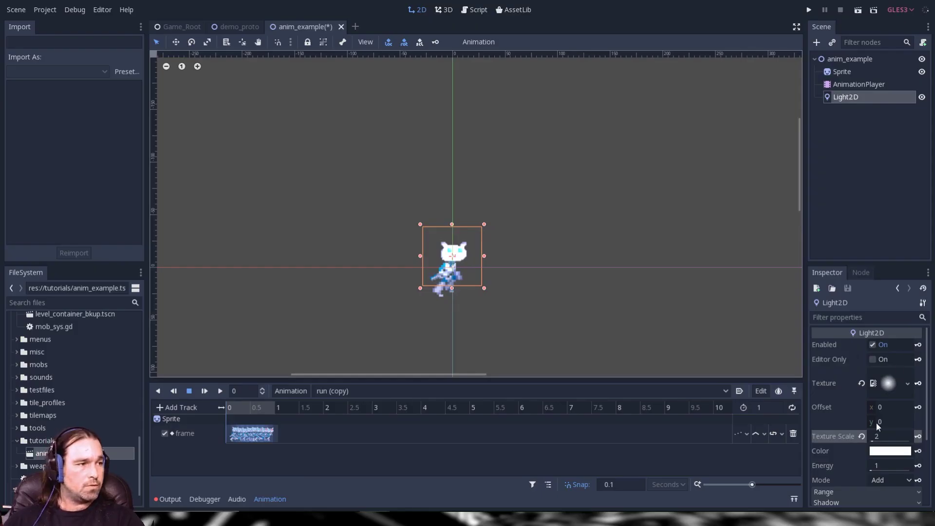
Step: Key the Light2D Energy at 0 and 1 second and set the track to Continuous update
left_click(917, 466)
left_click(432, 271)
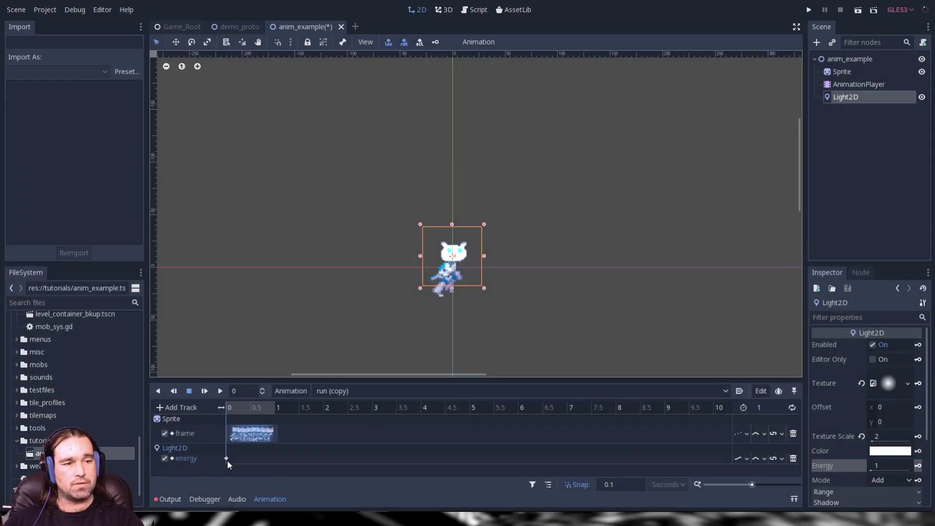
left_click(276, 412)
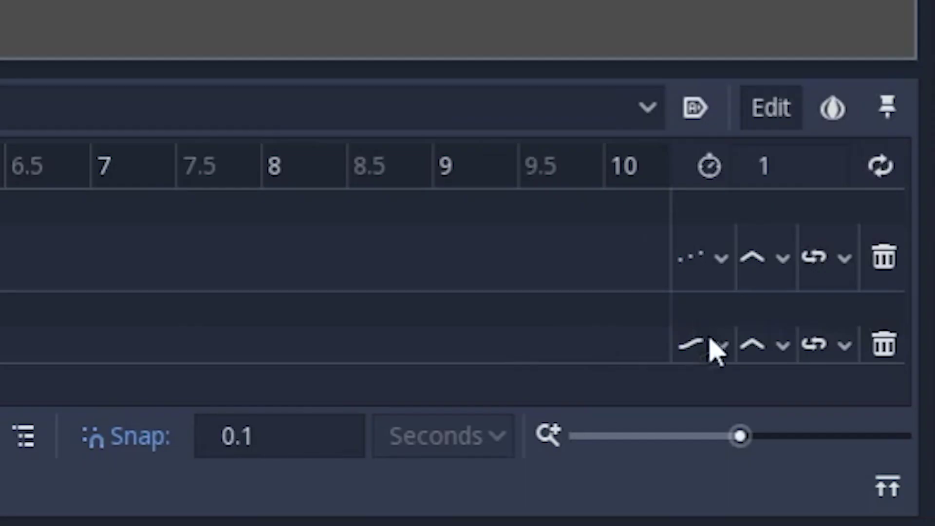
left_click(745, 459)
left_click(783, 392)
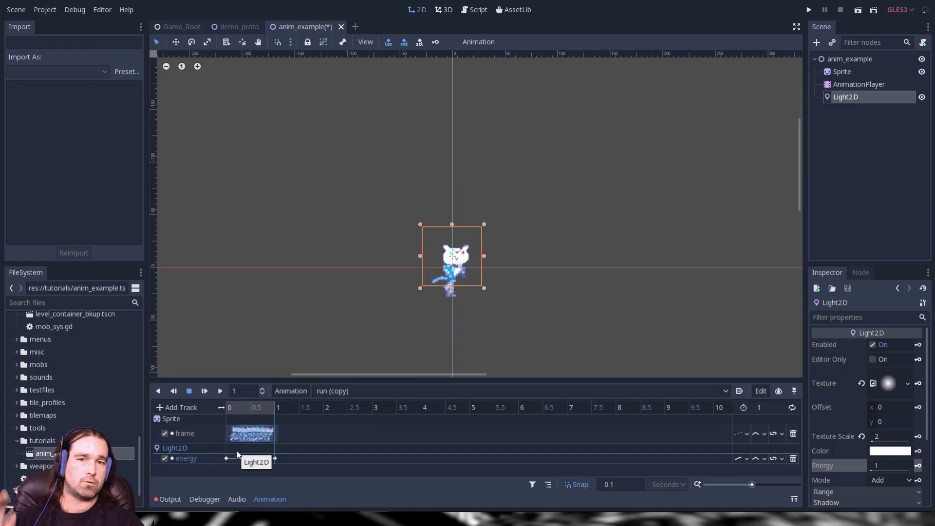
left_click(227, 458)
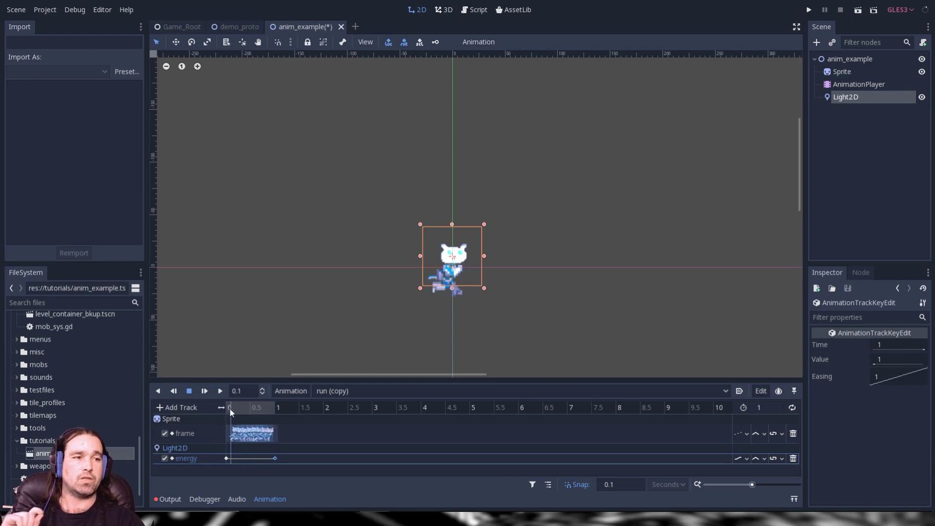
Step: Set the Light2D energy key at 1 second to 0.1
left_click(276, 459)
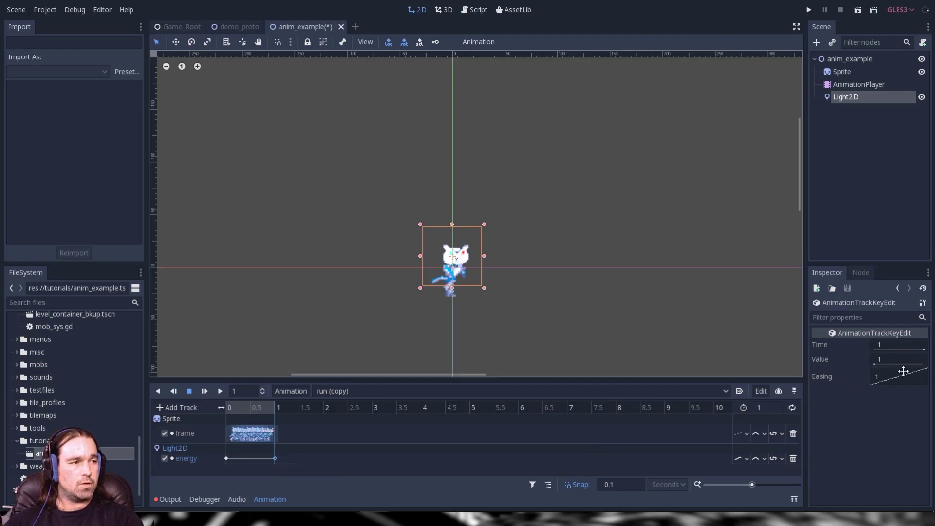
left_click(897, 361)
type("0.1")
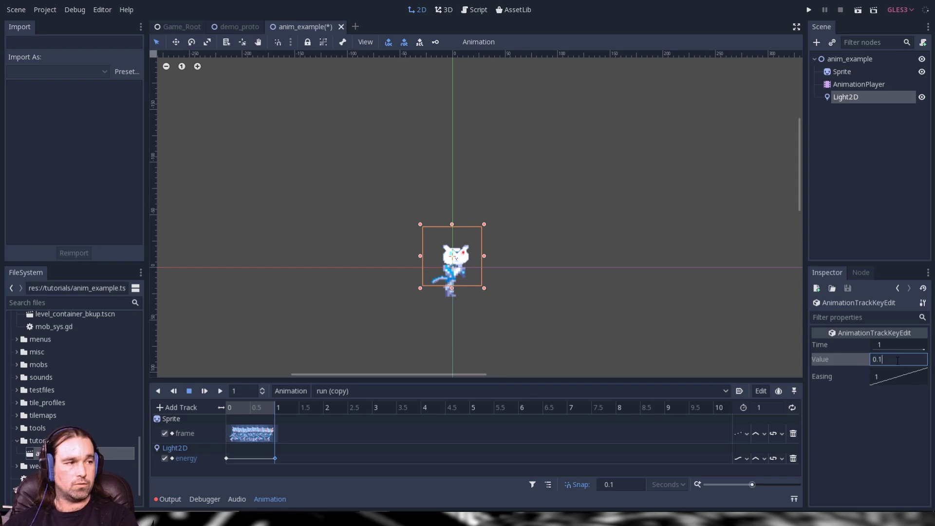
key("Return")
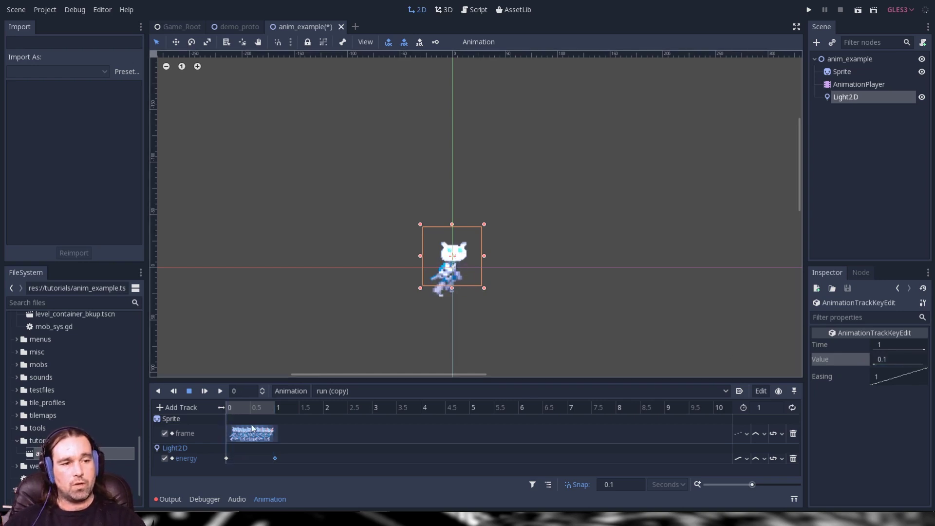
Step: Play and scrub the animation to preview the light dimming
left_click(219, 391)
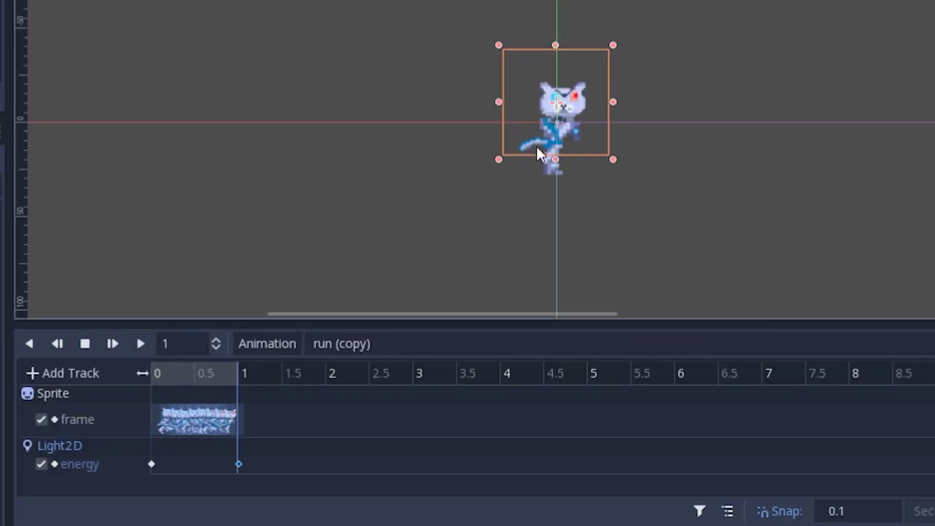
left_click(159, 374)
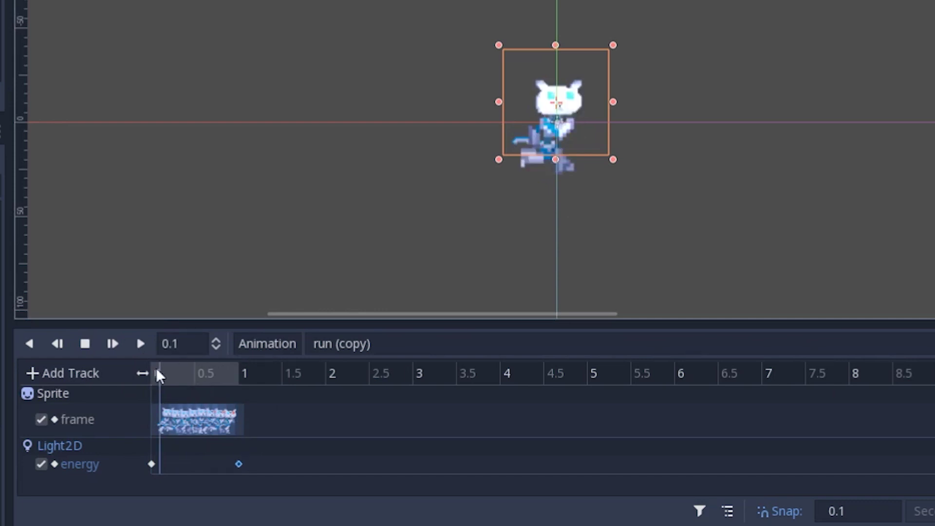
left_click(153, 373)
left_click(140, 344)
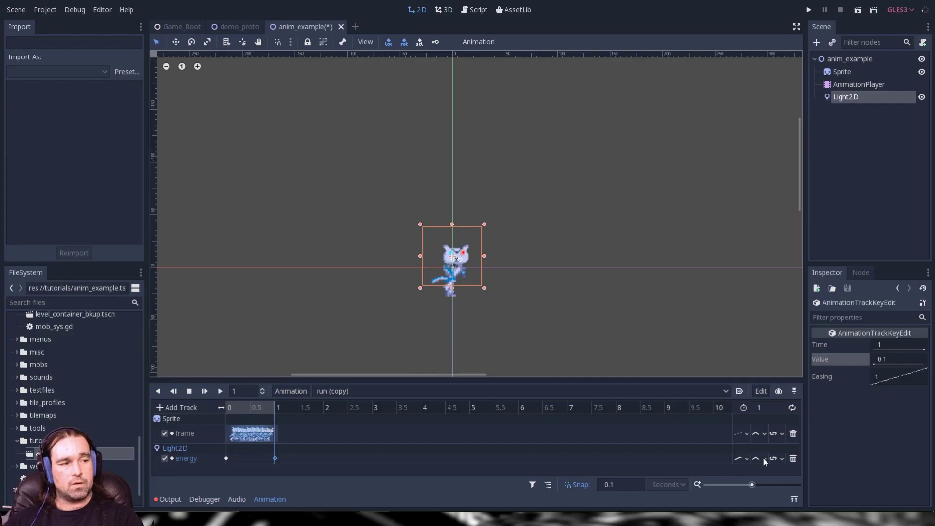
left_click(773, 458)
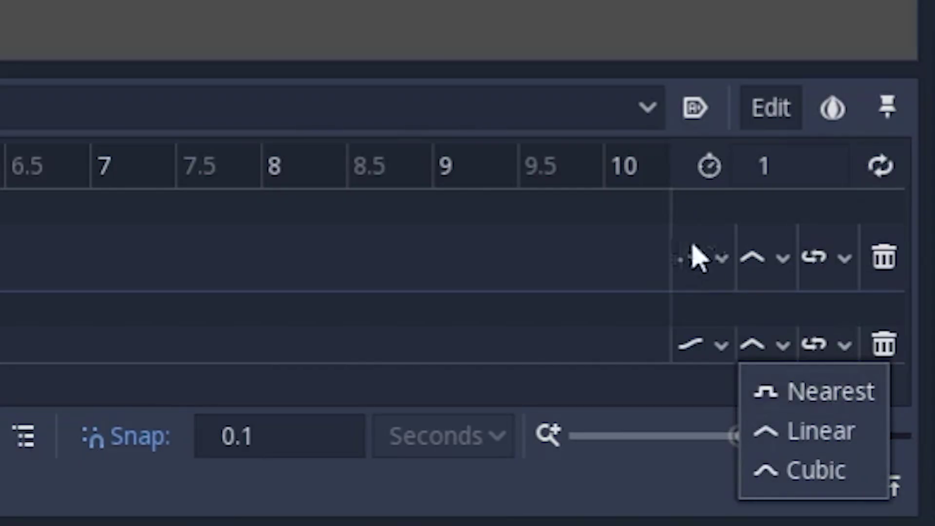
Step: Set the frame track's interpolation to Nearest and review the energy track's interpolation modes
left_click(783, 260)
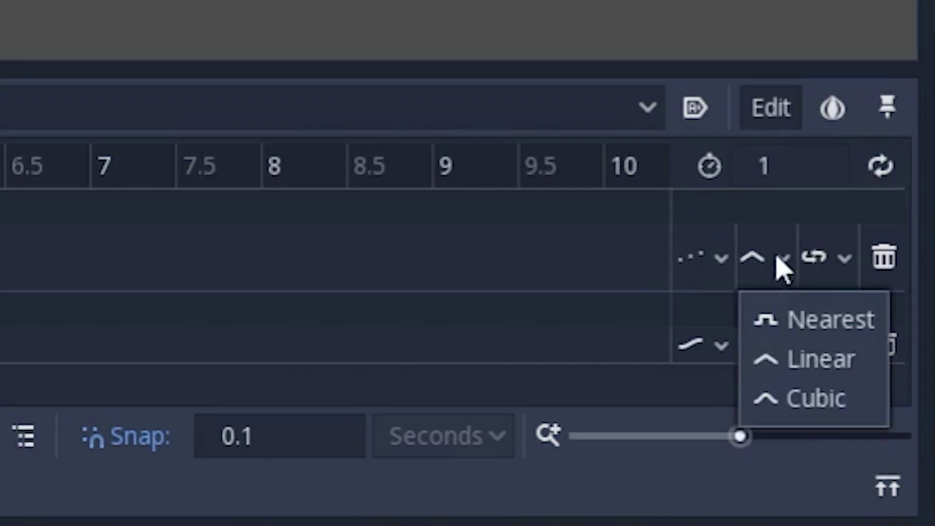
left_click(787, 319)
left_click(783, 345)
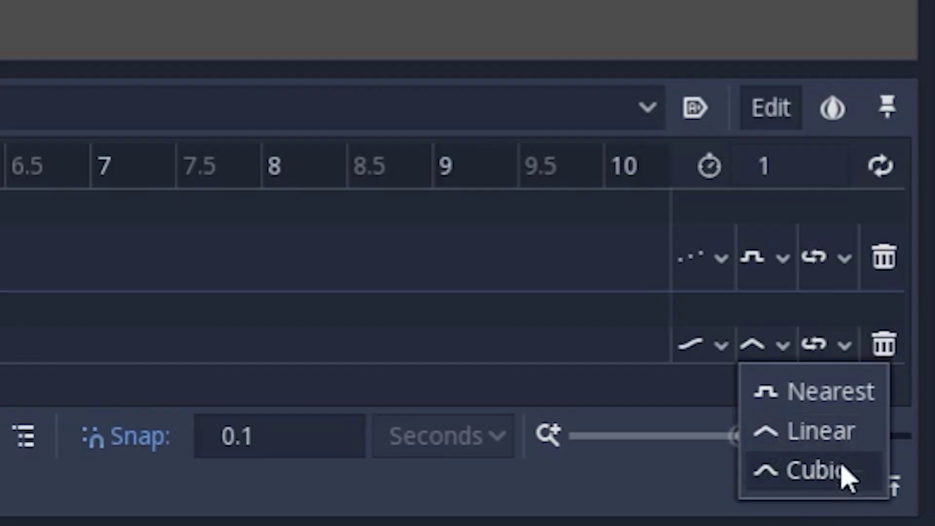
left_click(830, 470)
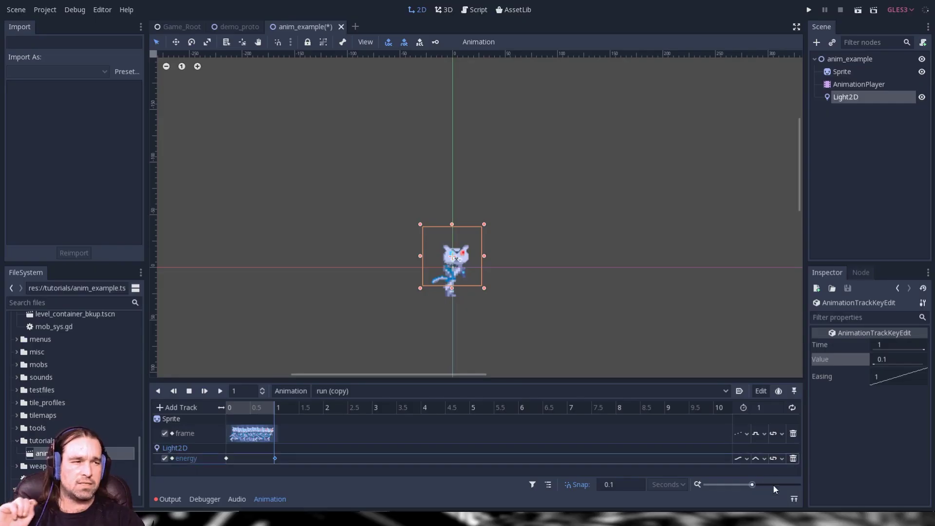
left_click(755, 460)
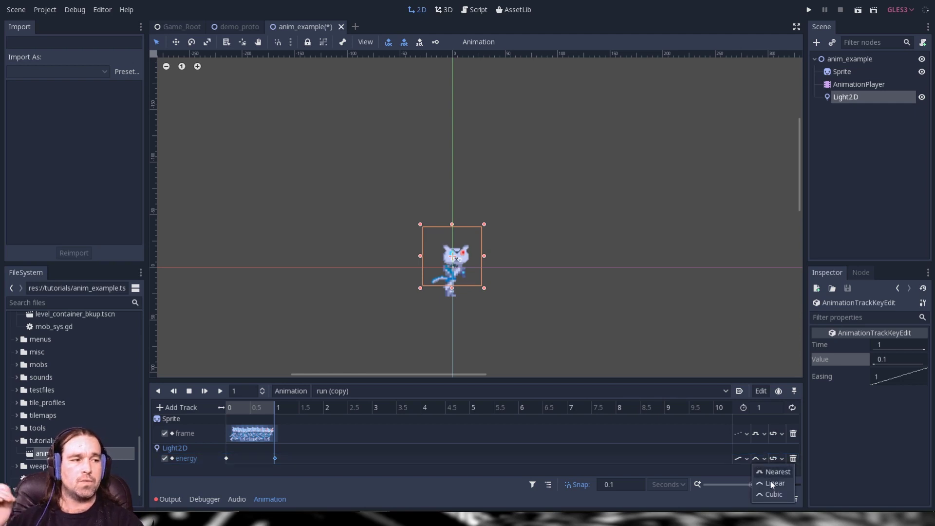
left_click(771, 480)
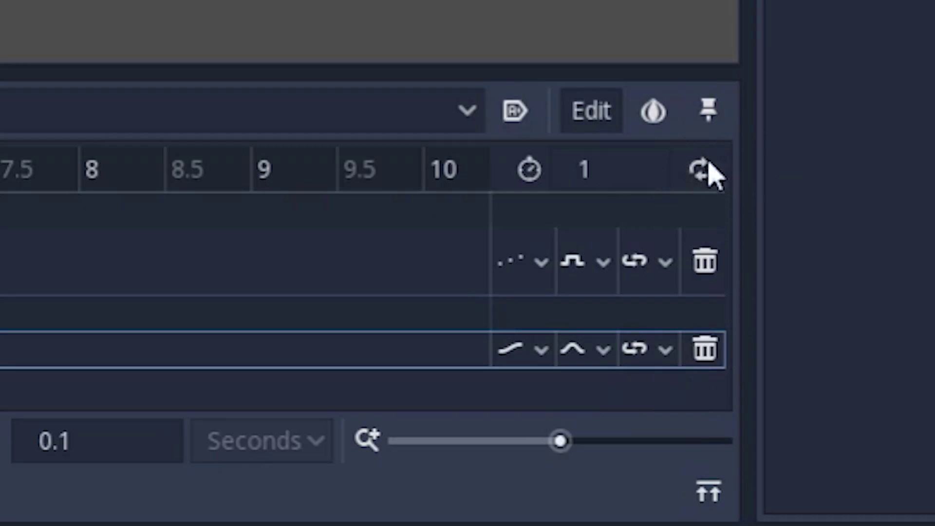
Step: Enable looping, set the energy track to Clamp Loop Interp, then switch to Wrap Loop Interp
left_click(794, 408)
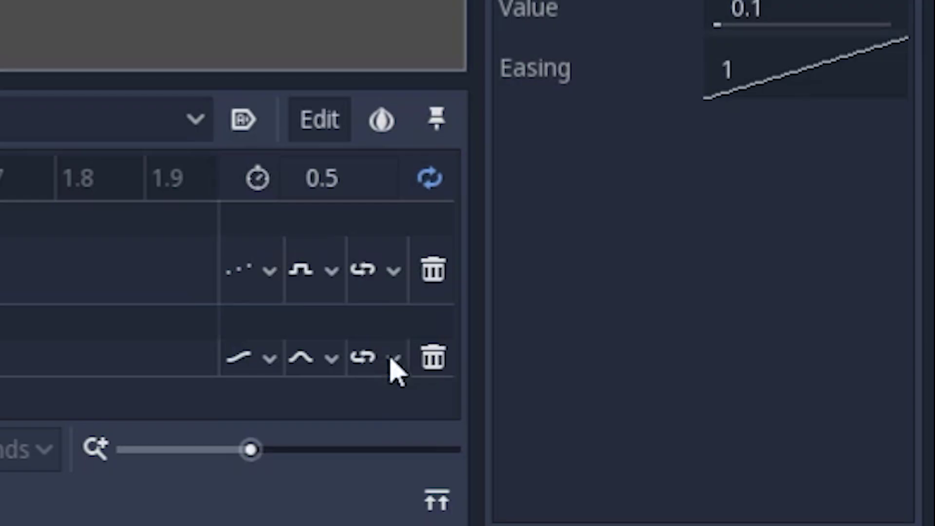
left_click(394, 358)
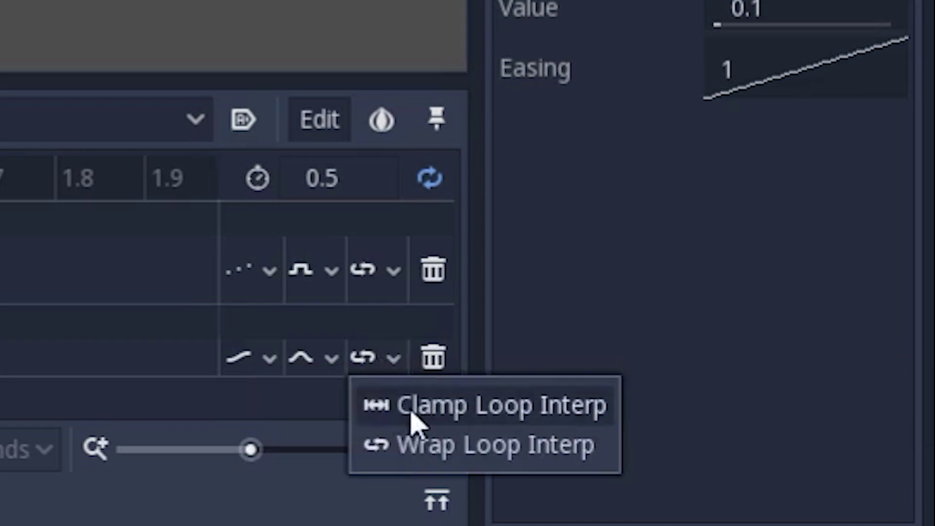
left_click(412, 413)
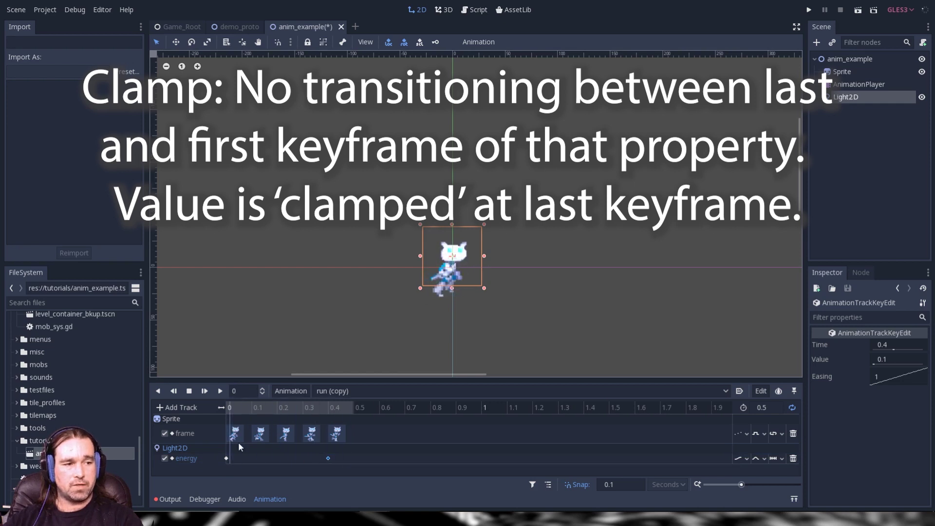
left_click(777, 458)
left_click(823, 483)
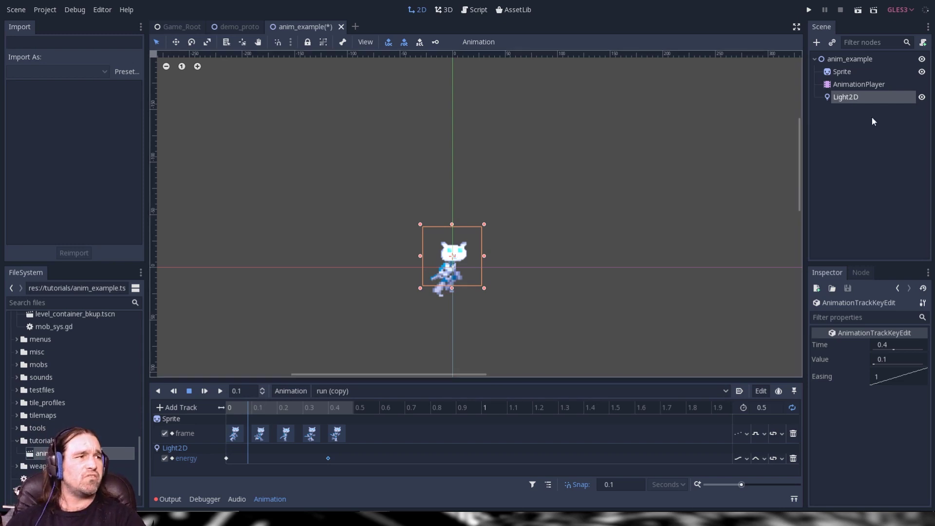
Step: Attach a new script to the anim_example root node
left_click(854, 69)
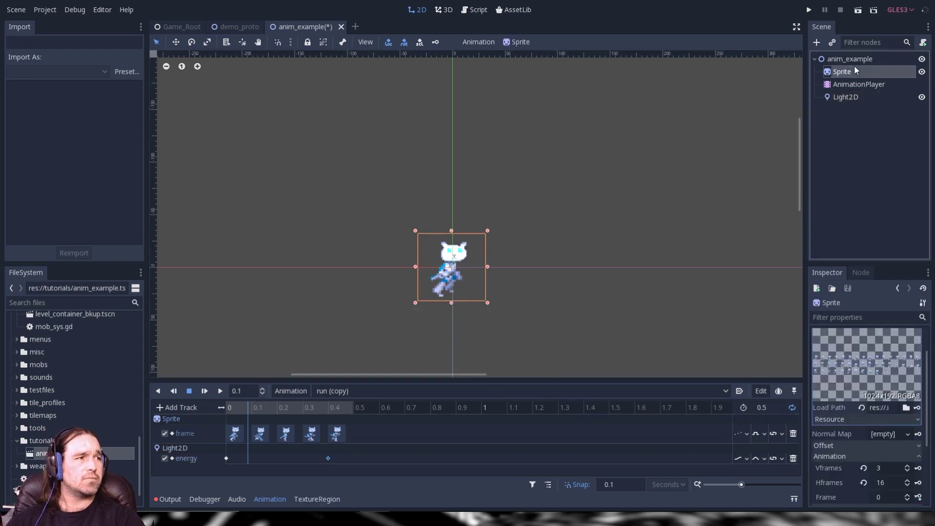
left_click(853, 60)
right_click(853, 61)
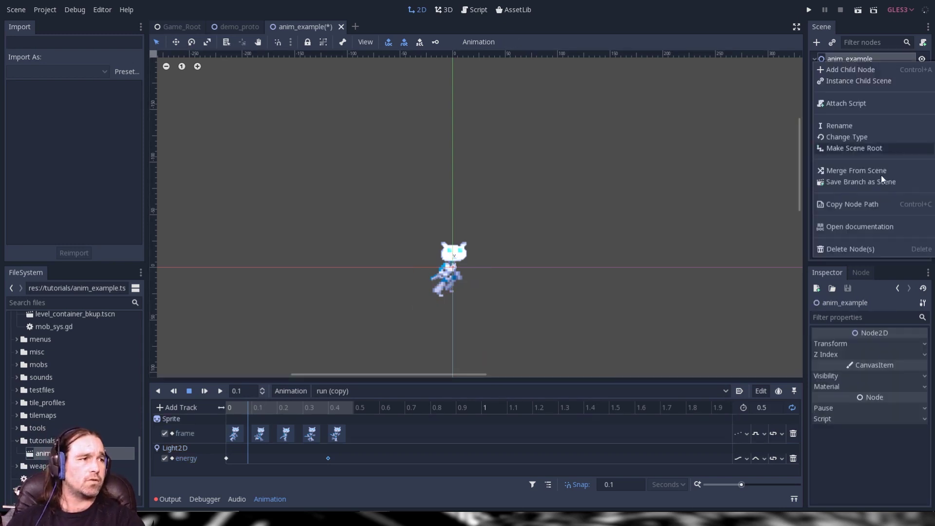
left_click(875, 100)
left_click(488, 389)
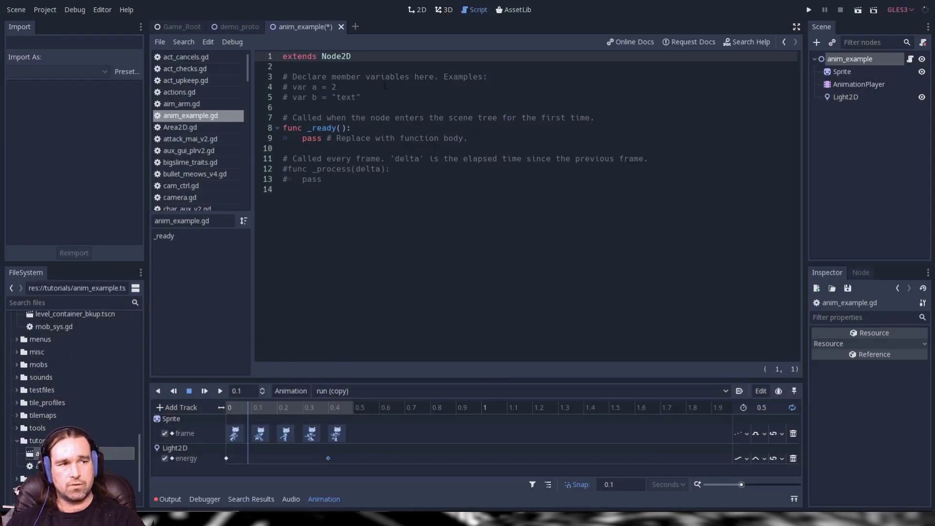
Step: Write change_anim's body: if cur_anim != new_anim, call anim.play(new_anim) and set cur_anim = new_anim
left_click_drag(361, 97, 232, 89)
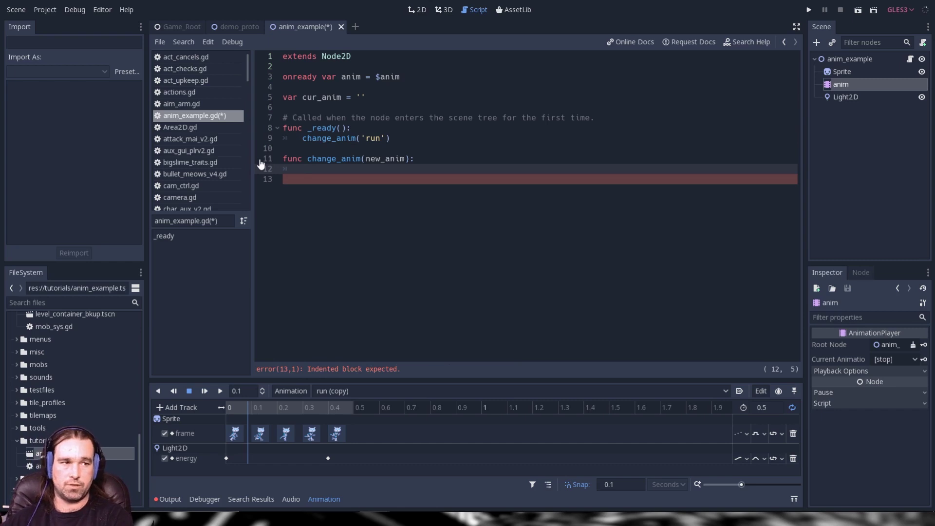
type("if cur_anim ")
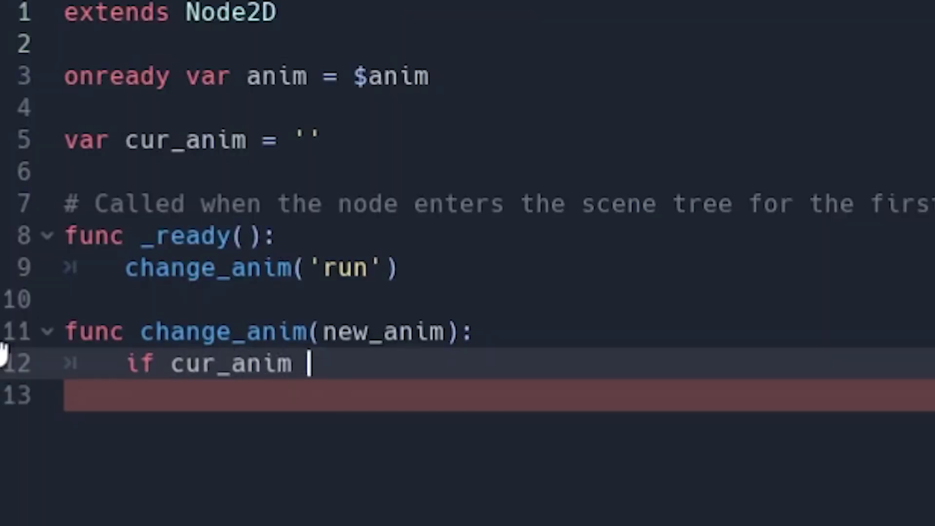
type("!= new_anim:")
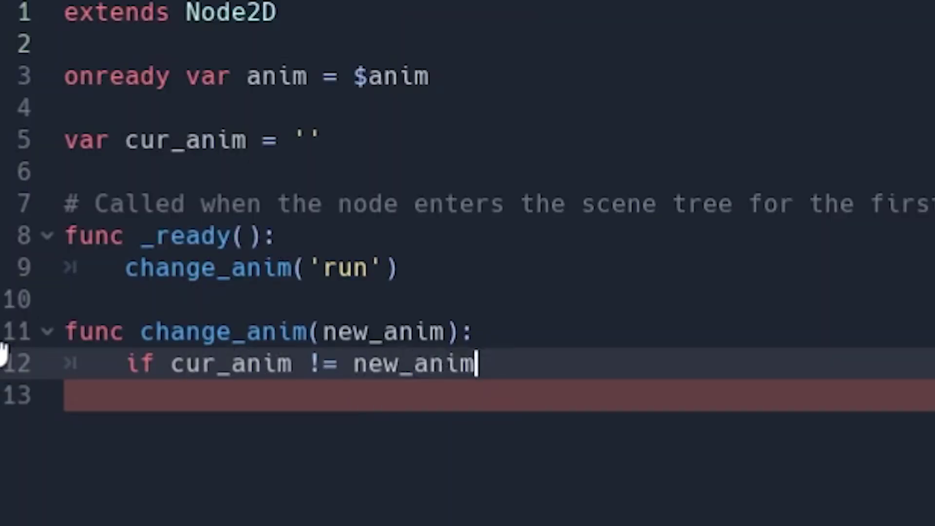
key("Return")
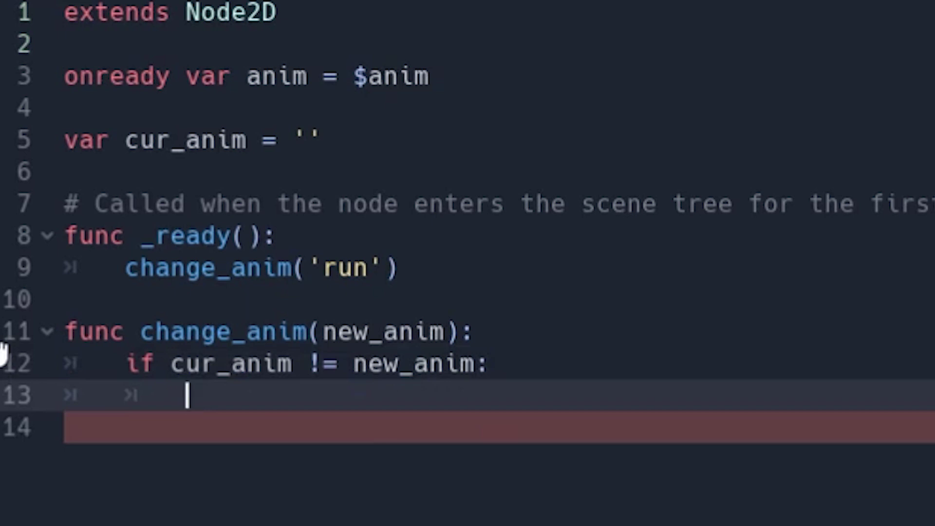
type("anim.playu")
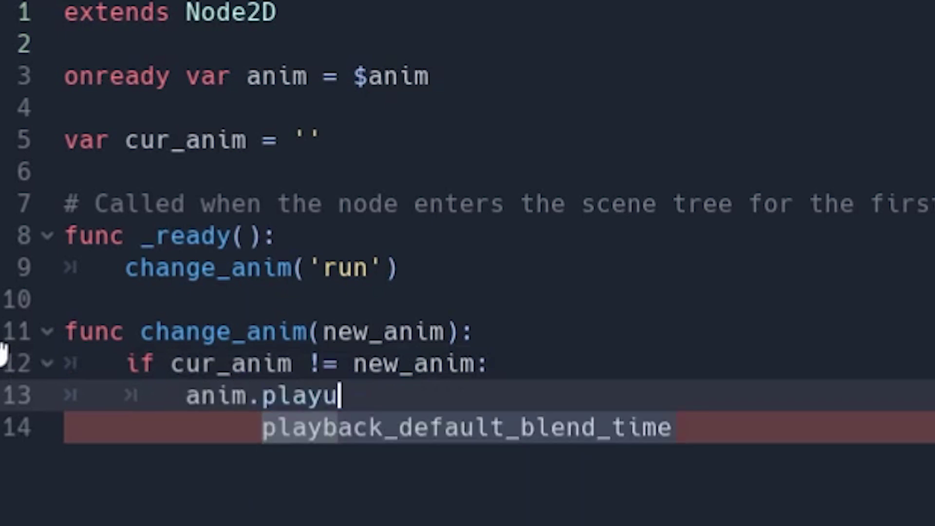
key("BackSpace")
type("(new_anim)")
key("Return")
type("cur_anim = ")
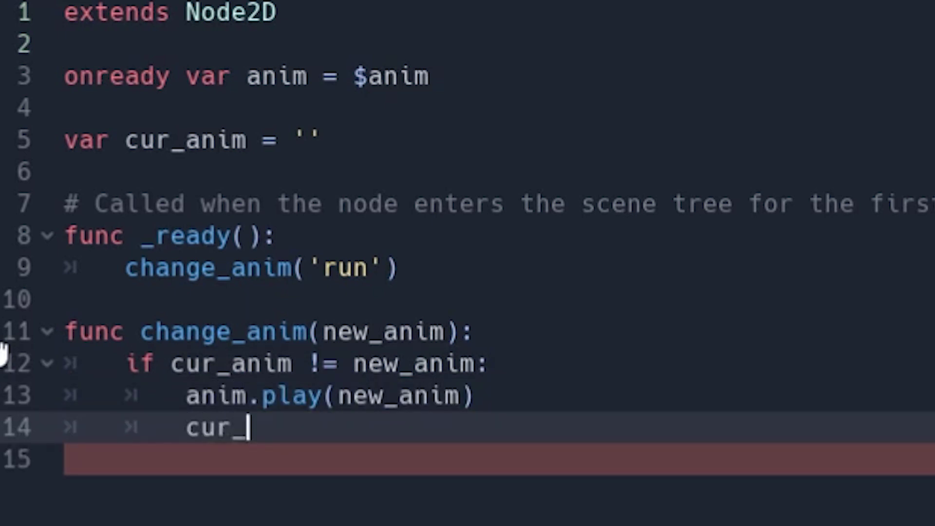
type("new_anim")
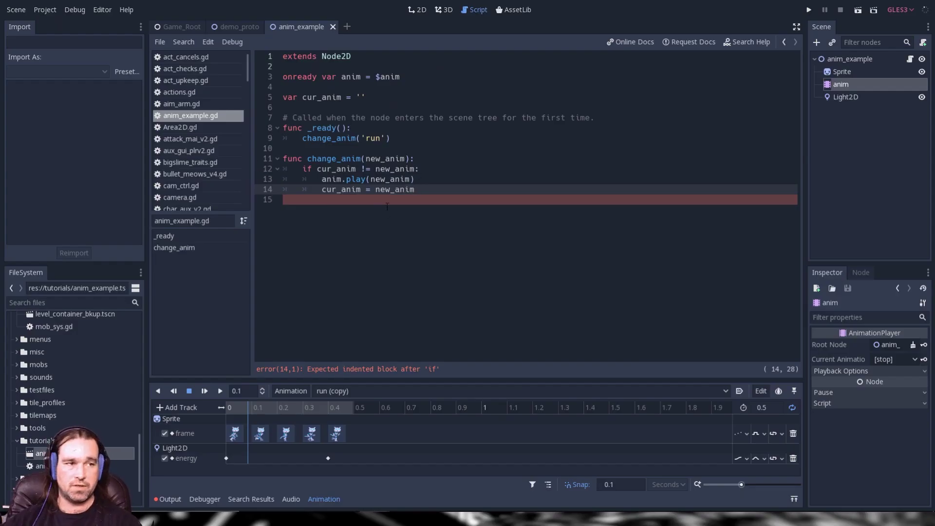
left_click(351, 158)
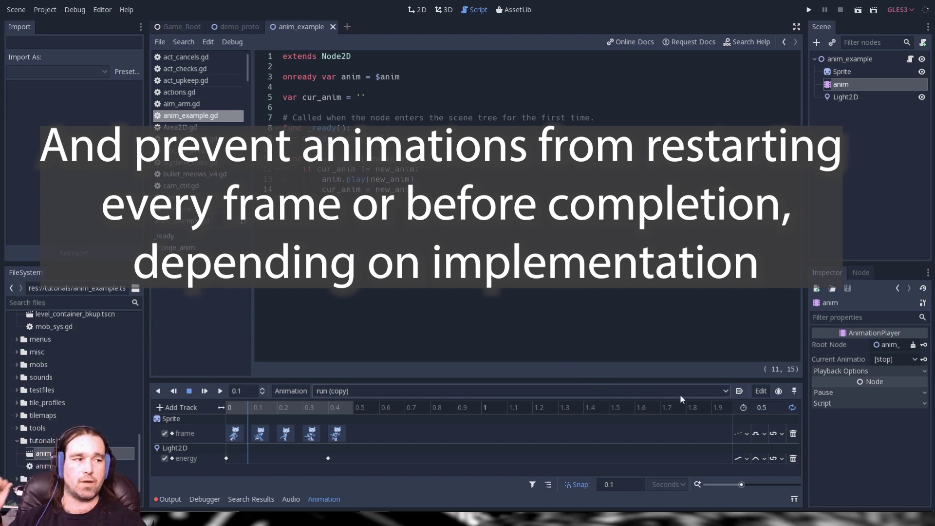
left_click(728, 394)
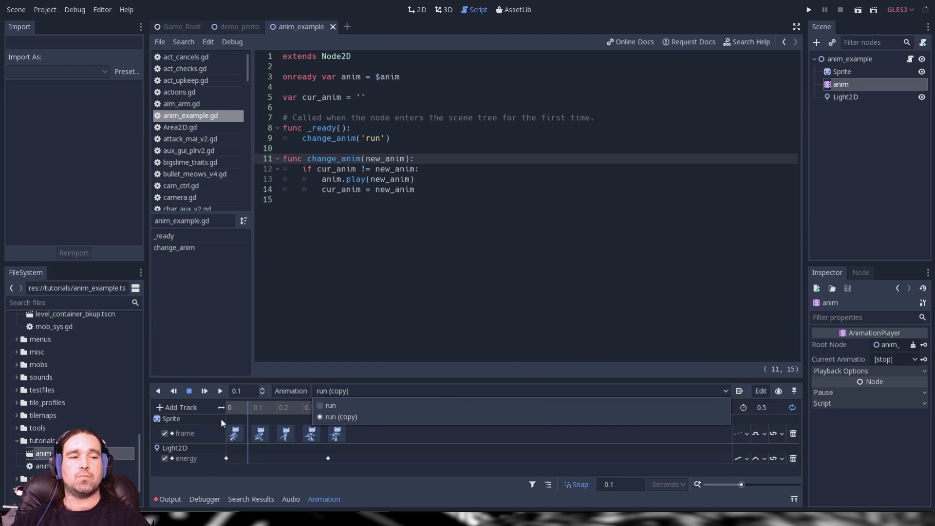
left_click(829, 103)
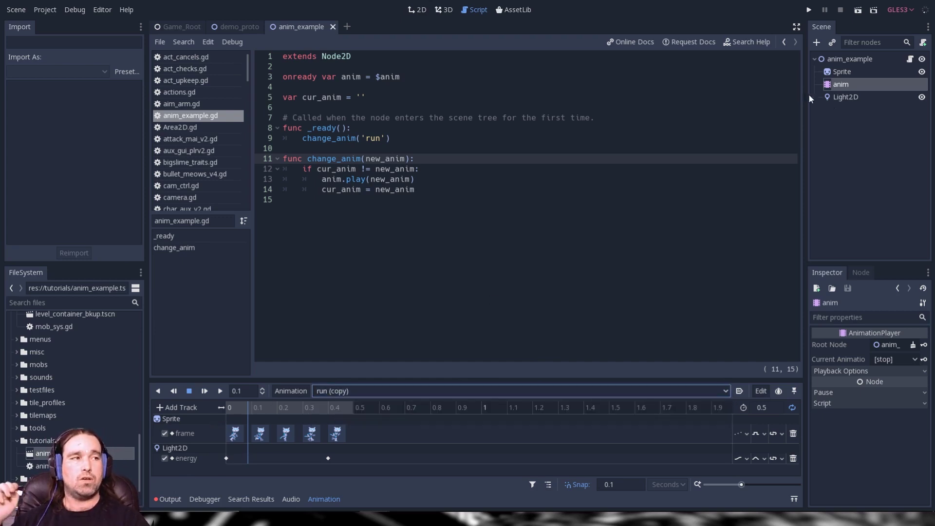
Step: Add a CollisionShape2D child to anim_example, then select the anim node
left_click(847, 72)
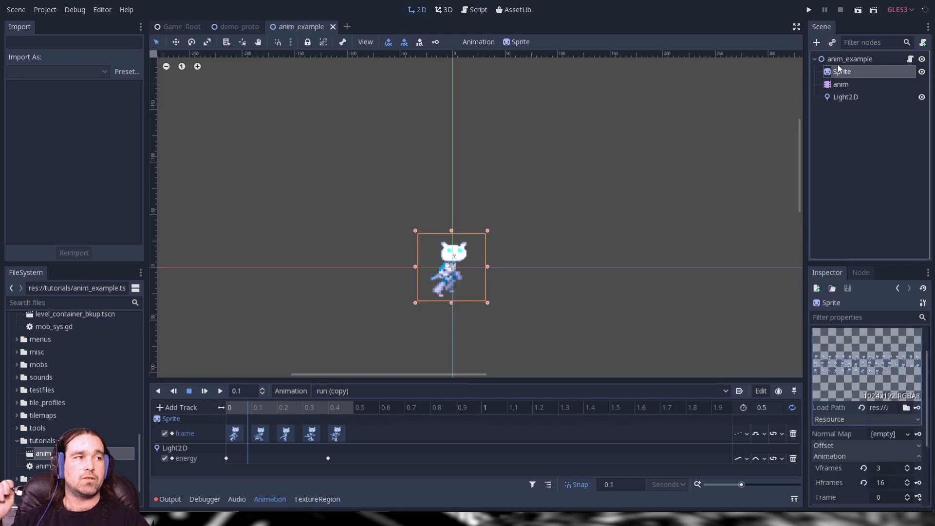
left_click(821, 59)
right_click(822, 60)
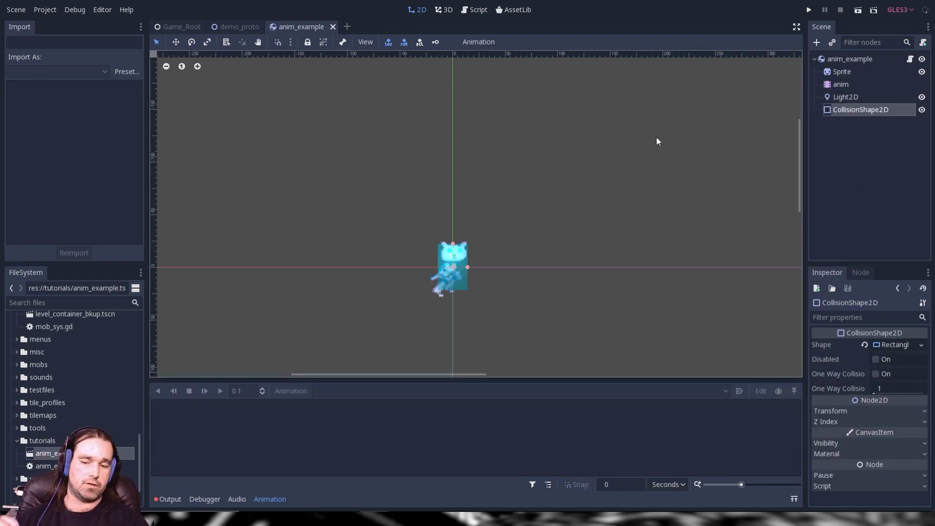
key("Up")
key("Up")
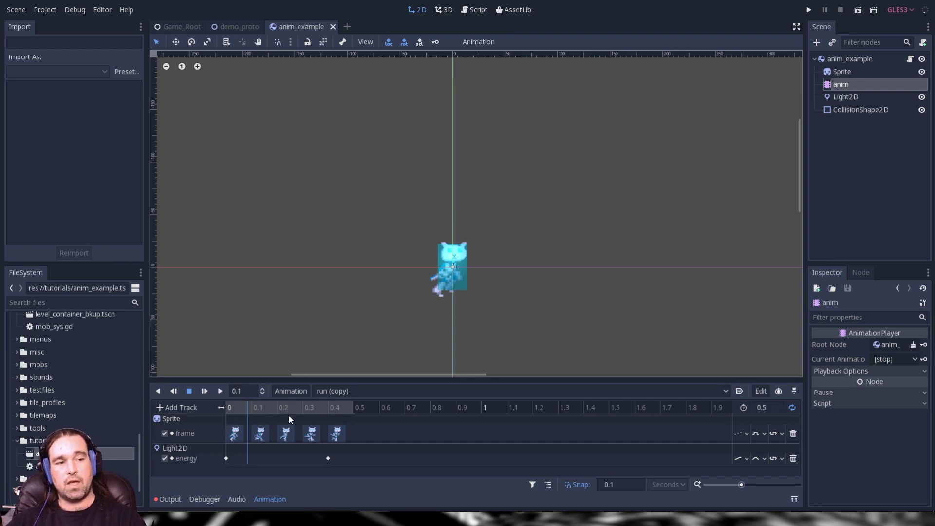
Step: At playhead 0.5, add a call-method track for CollisionShape2D to the run (copy) animation
left_click(353, 417)
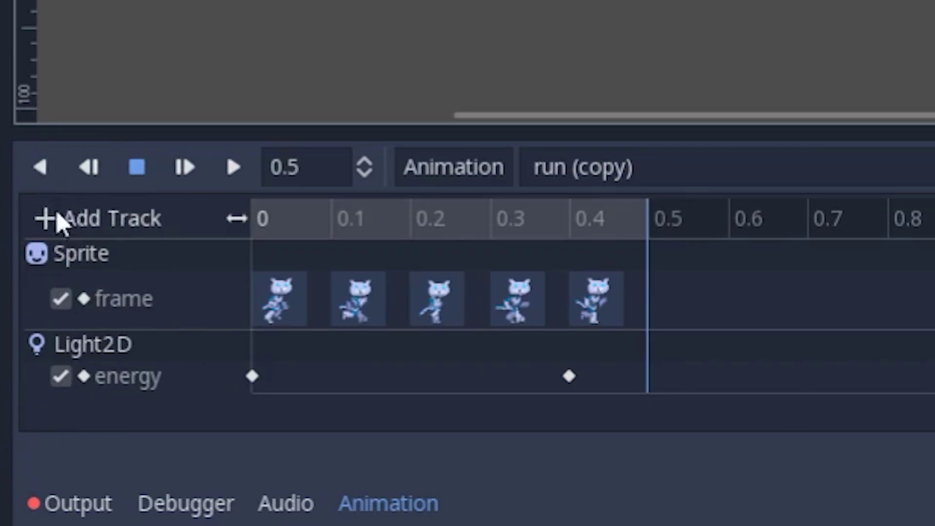
left_click(44, 219)
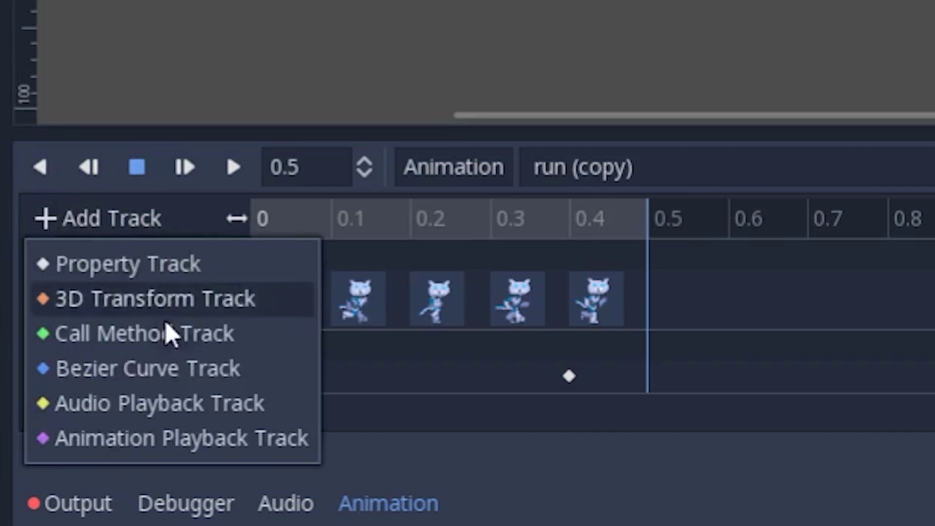
left_click(184, 335)
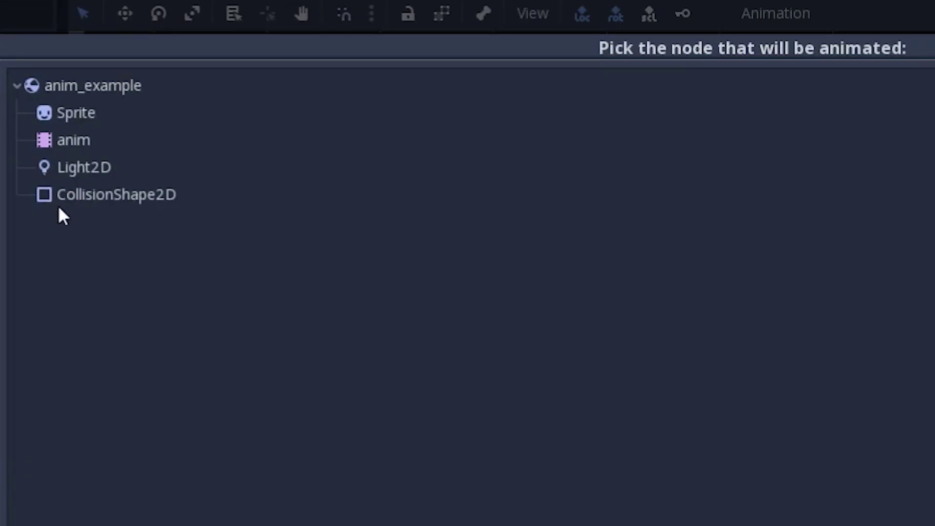
left_click(150, 201)
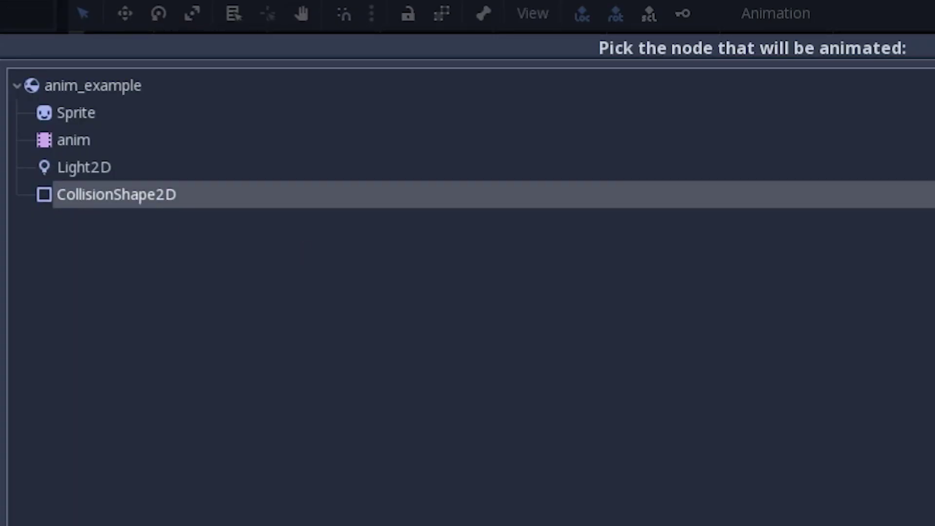
key("Return")
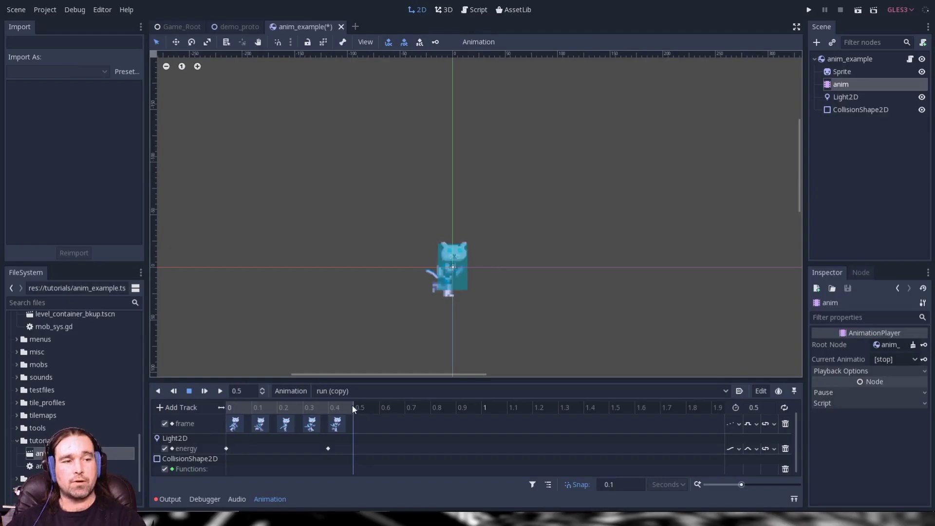
right_click(361, 470)
Step: Insert a set_deferred call key at 0.5 seconds on the CollisionShape2D Functions track
left_click(383, 474)
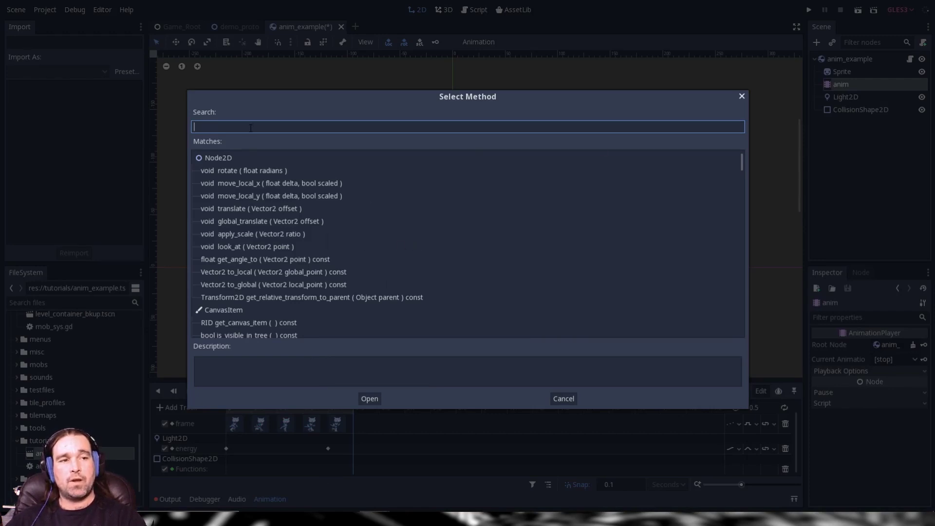
type("SE")
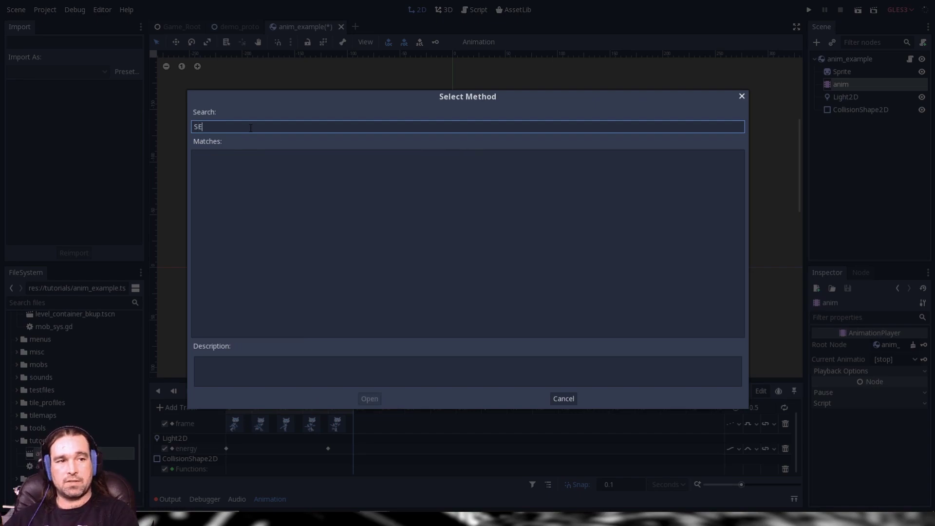
key("BackSpace")
key("Return")
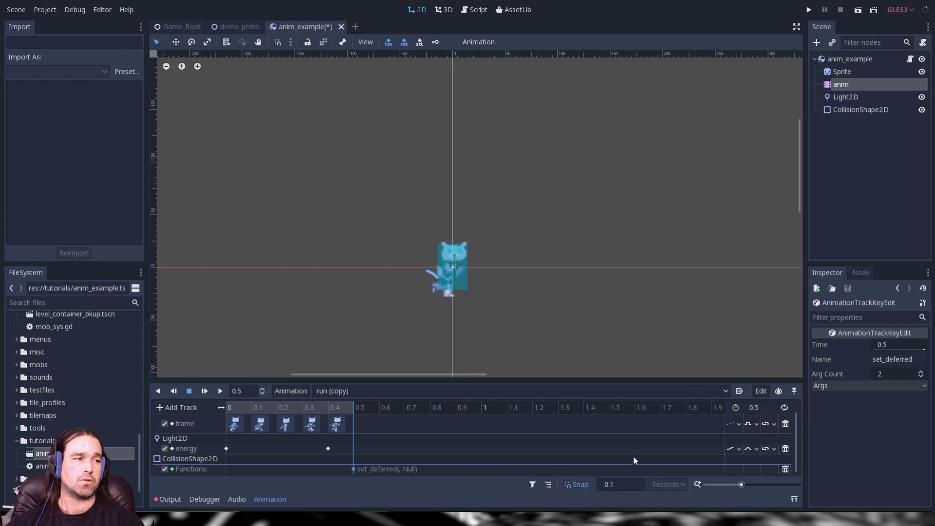
Step: Set the set_deferred key's first argument to the string 'disabled'
left_click(843, 386)
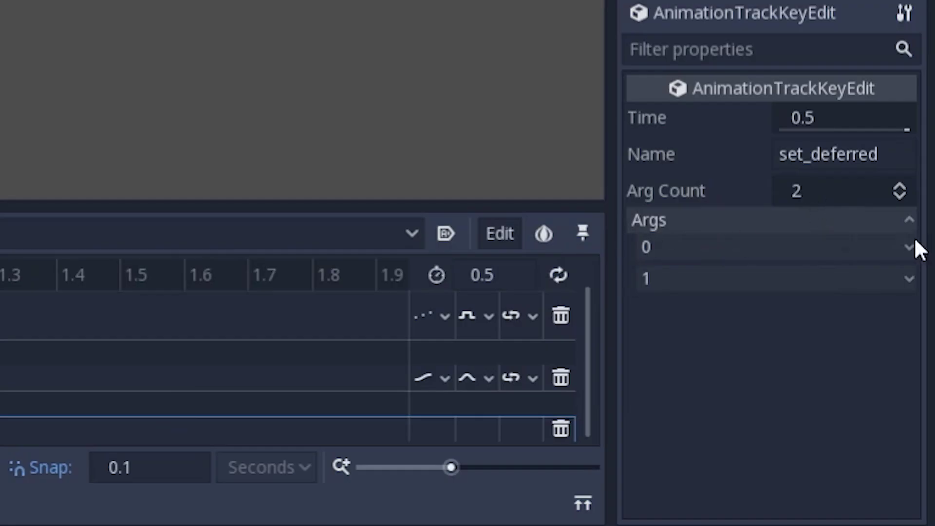
left_click(914, 241)
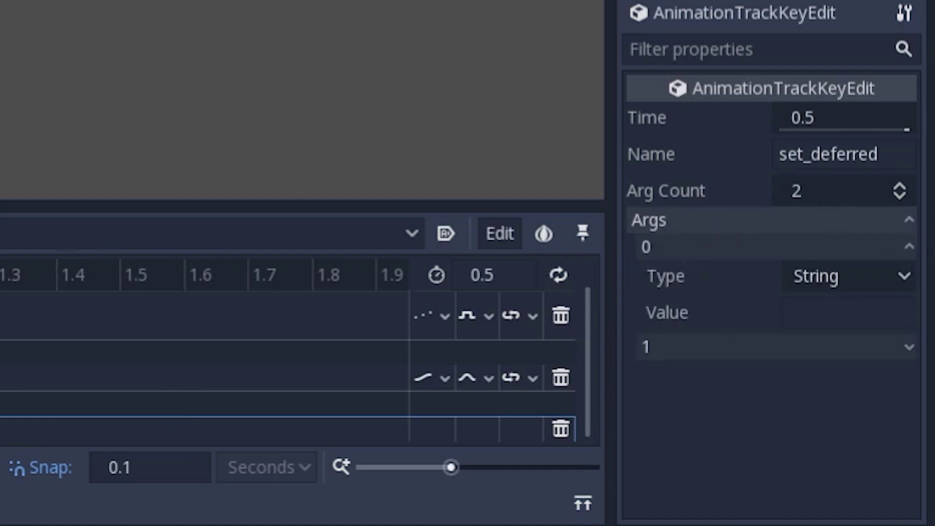
left_click(802, 318)
type("dis")
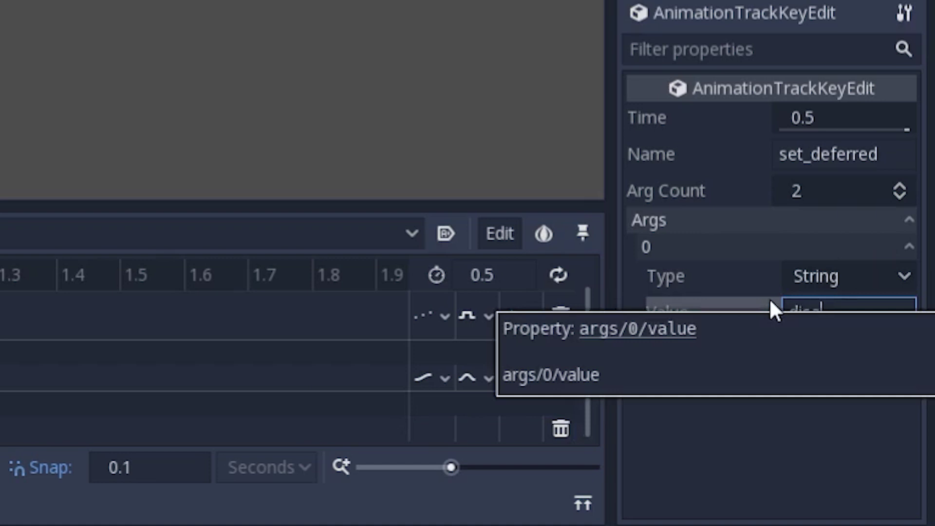
type("abled")
key("Return")
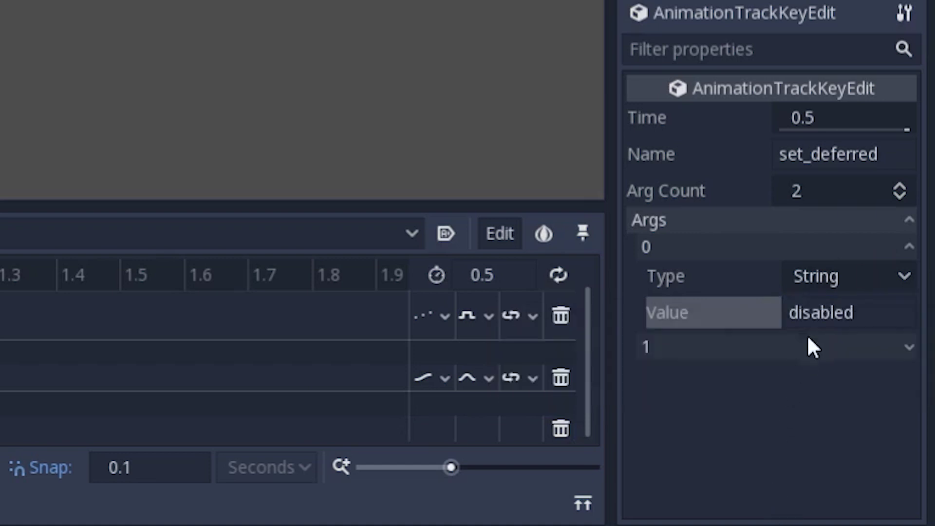
Step: Make the second argument a bool set to true
left_click(810, 343)
left_click(903, 375)
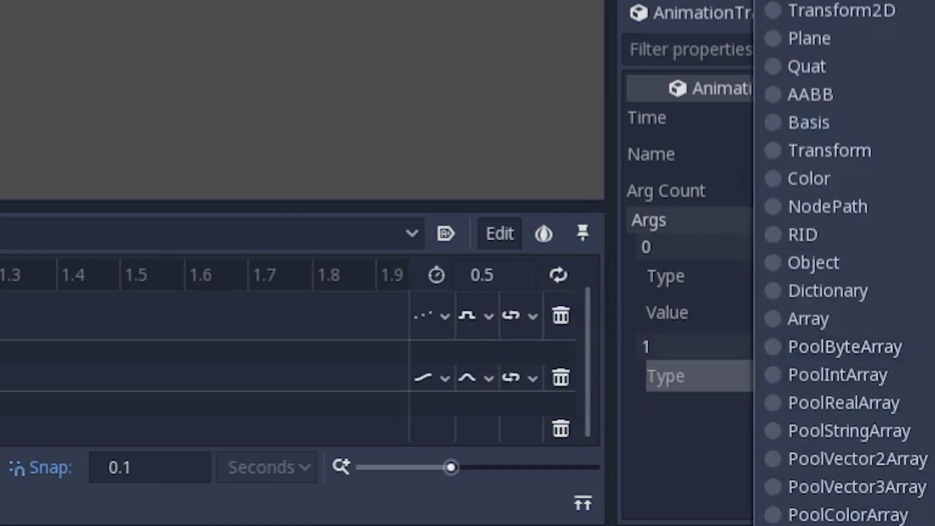
left_click(865, 418)
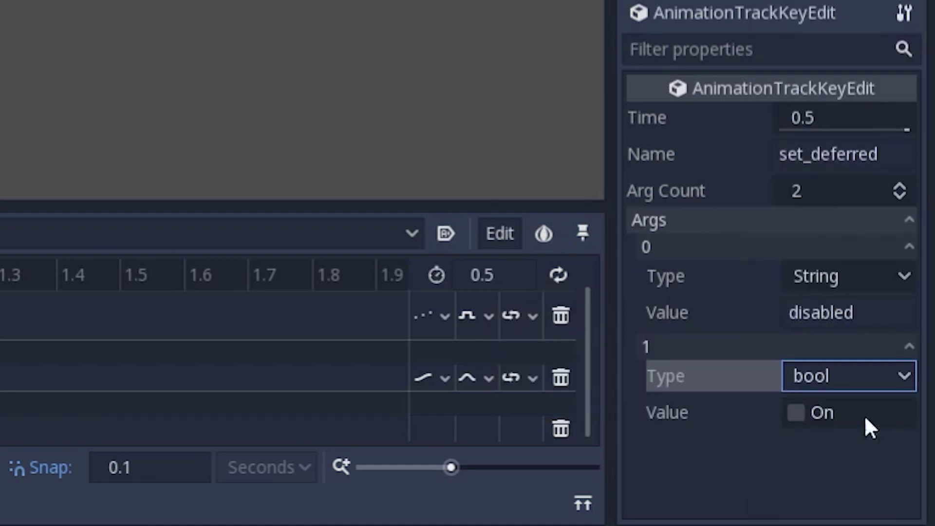
left_click(821, 414)
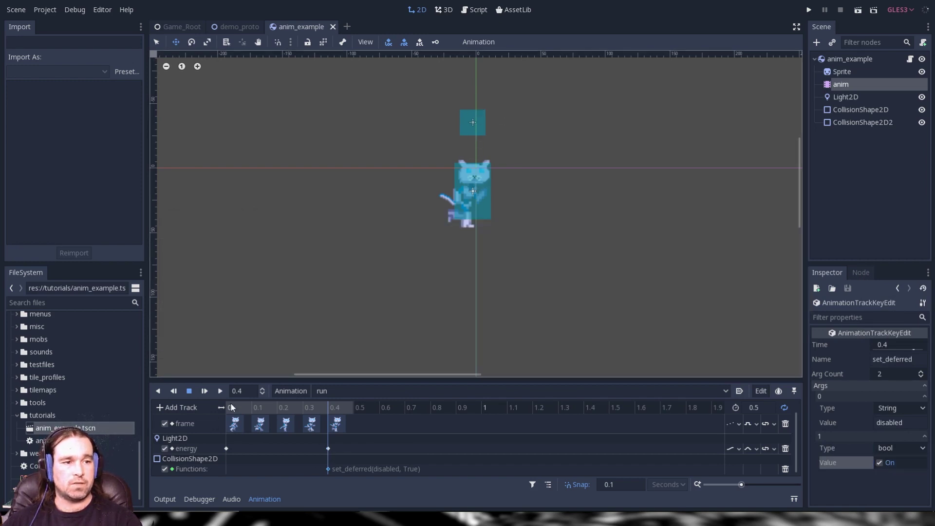
Step: Run the project with F5, start the first level to watch the animation, then stop it
key("F5")
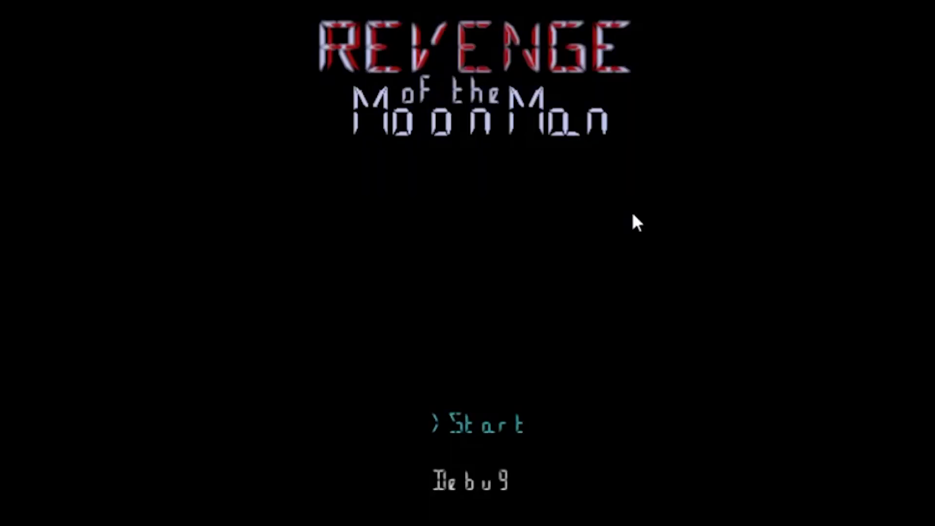
key("Return")
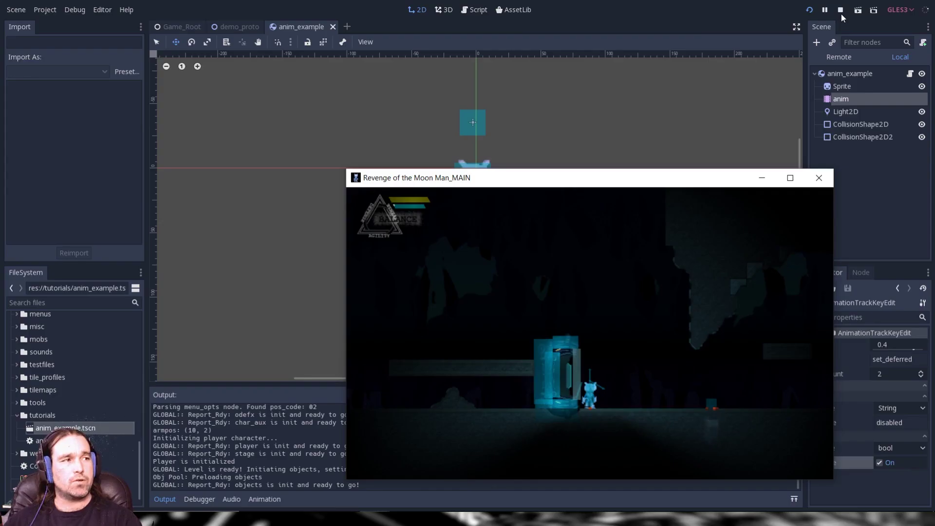
left_click(840, 11)
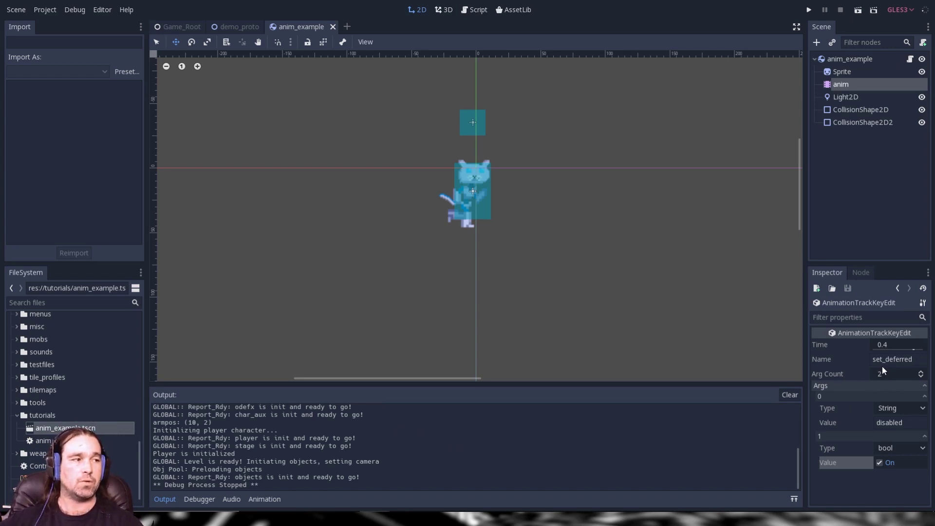
Step: Optimize the anim node's run animation using the default optimizer settings
left_click(841, 84)
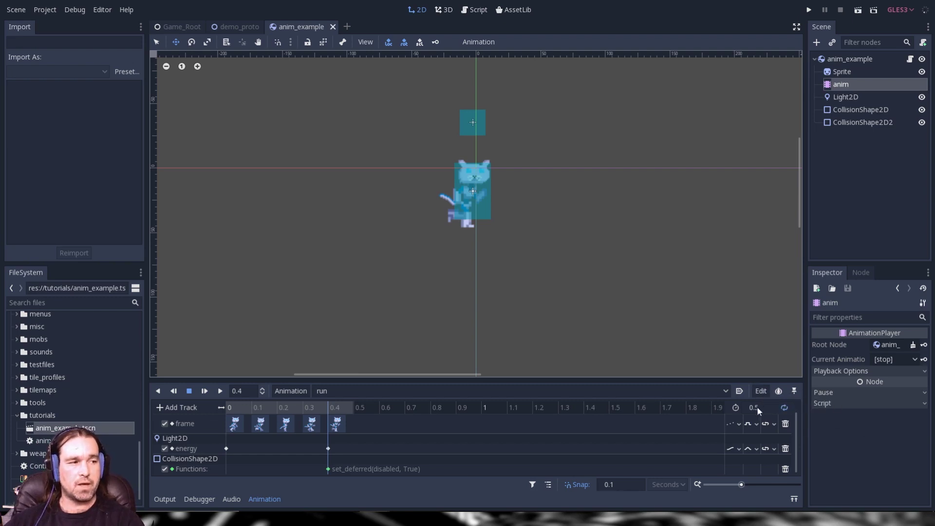
left_click(760, 391)
left_click(789, 491)
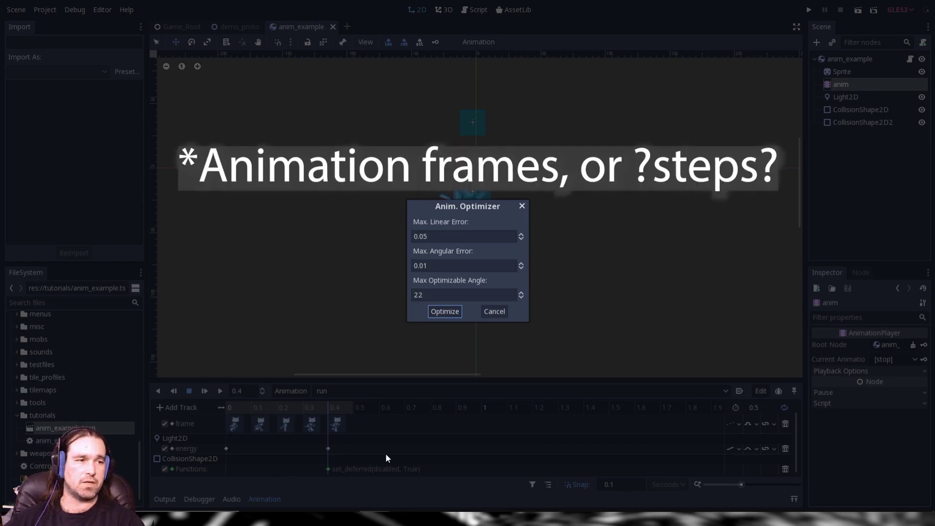
left_click(444, 312)
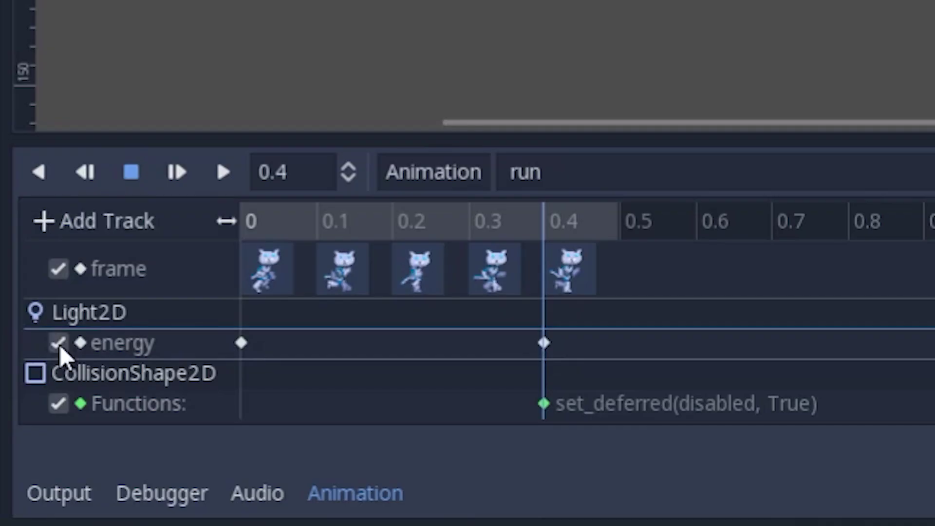
Step: Toggle the Light2D energy track off and back on, leaving it enabled
left_click(166, 451)
left_click(166, 452)
left_click(59, 347)
left_click(63, 345)
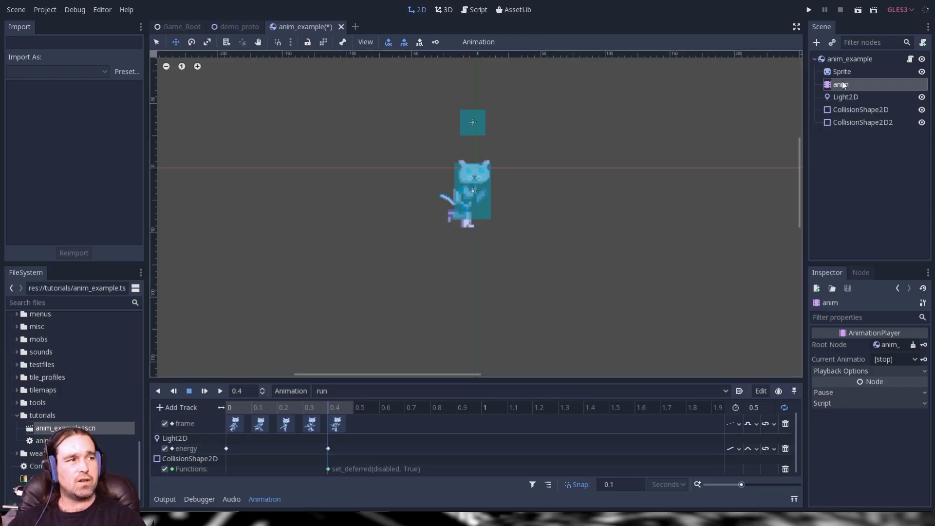
Step: Connect the anim node's animation_changed signal, creating the _on_anim_animation_changed handler in anim_example.gd
left_click(846, 97)
left_click(840, 84)
left_click(861, 272)
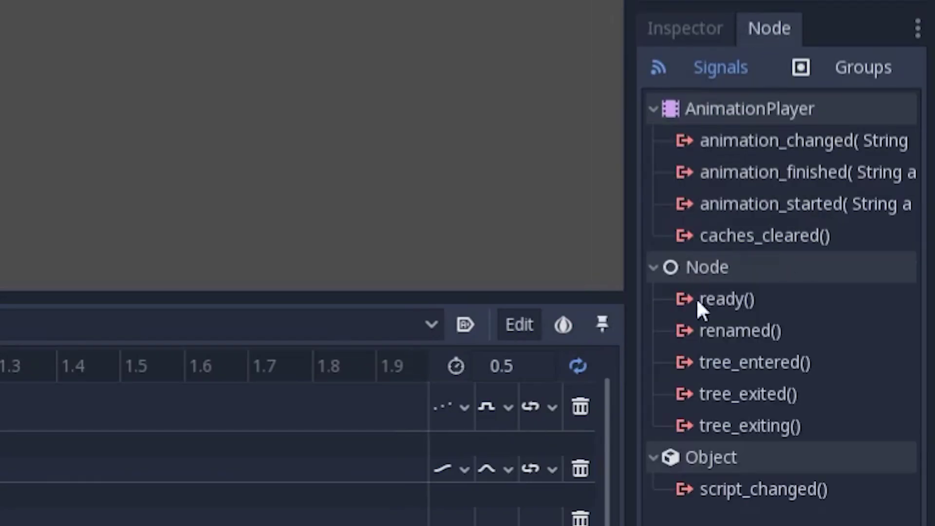
left_click(783, 177)
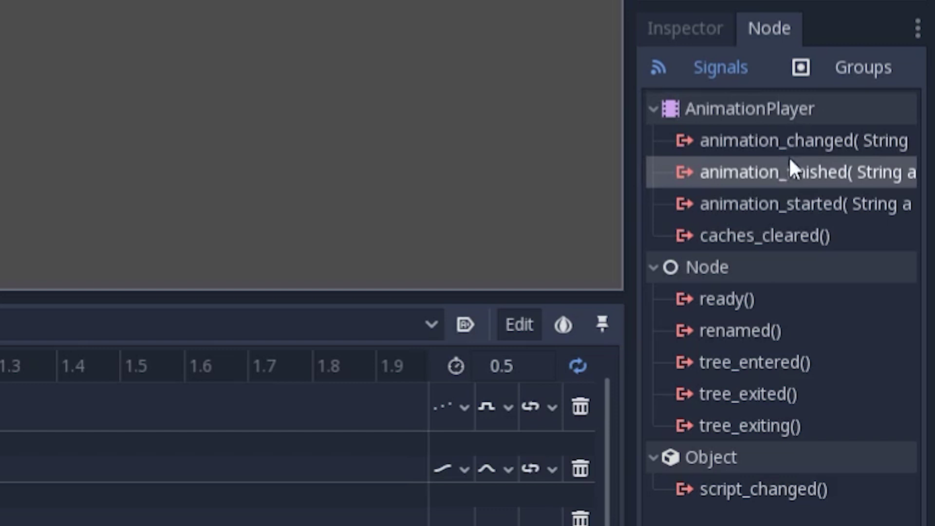
left_click(796, 146)
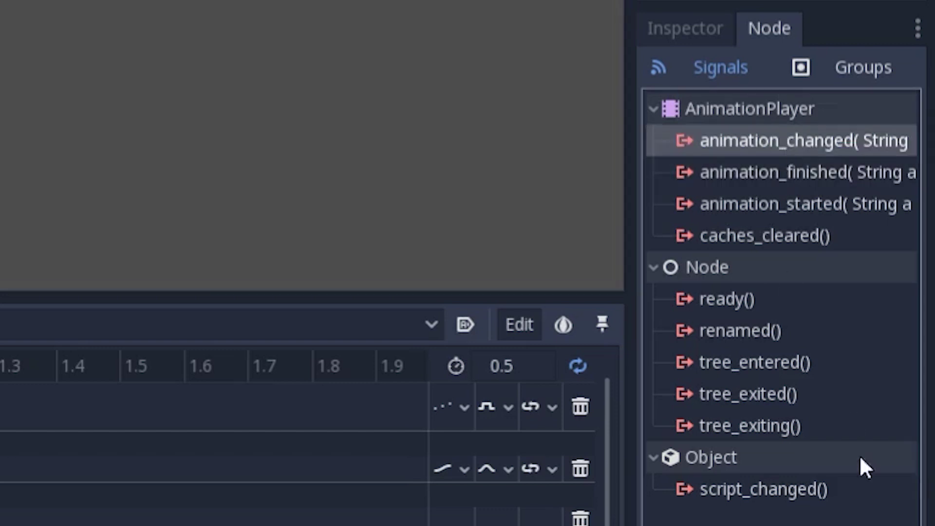
double_click(789, 146)
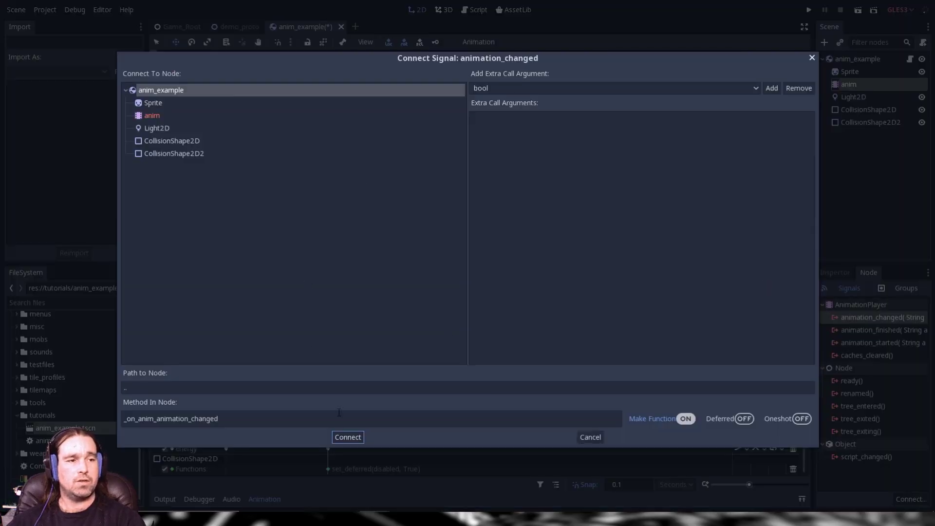
left_click(348, 437)
left_click_drag(485, 233, 302, 230)
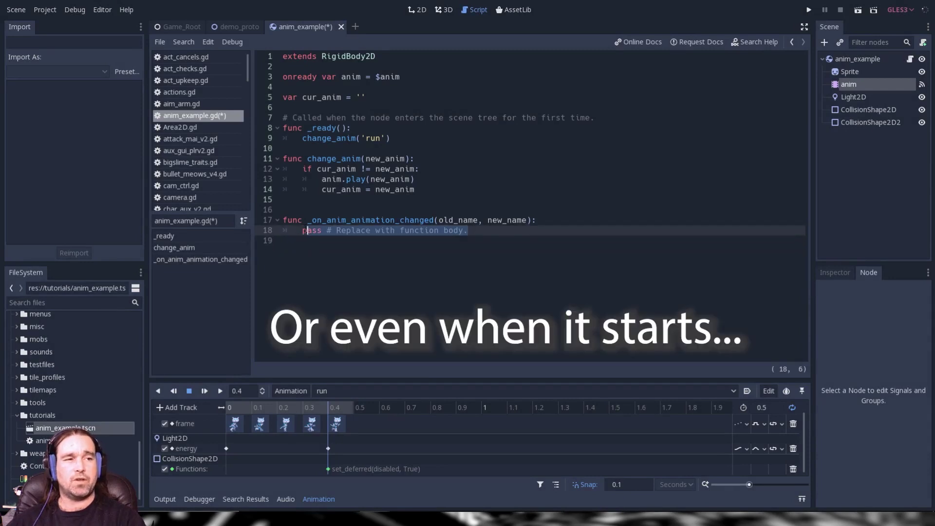